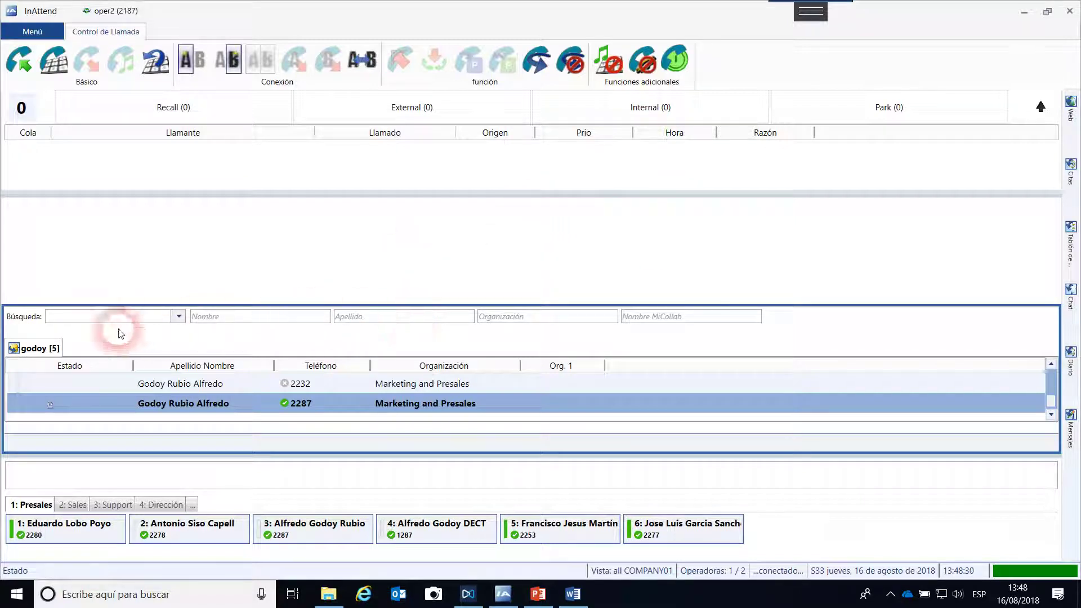
Step: Search the directory by part of a contact's name
{"action": "left_click", "coordinate": [87, 318]}
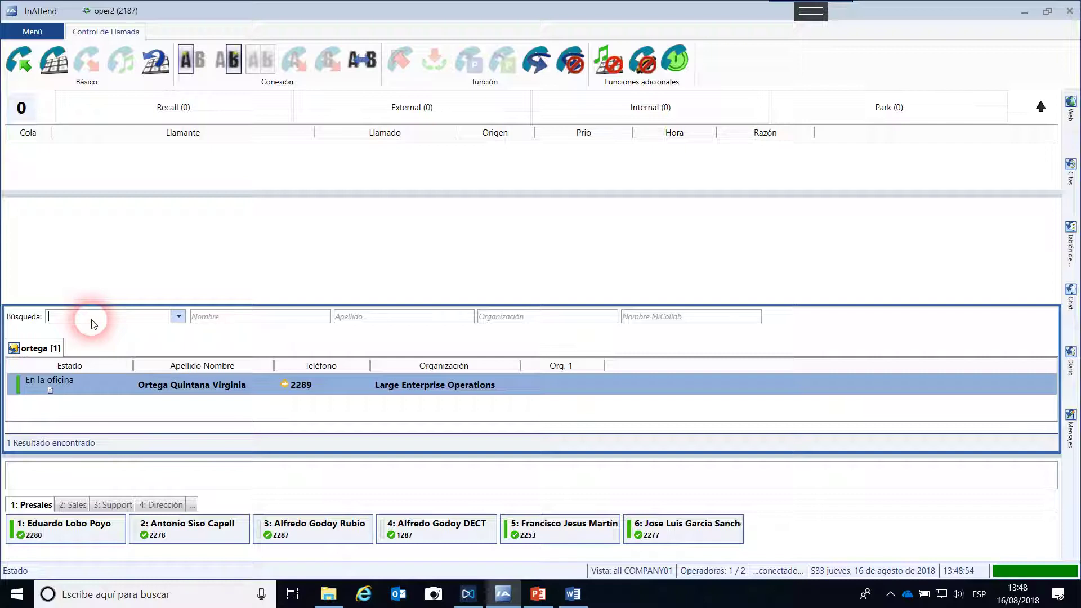
{"action": "type", "text": "rgin"}
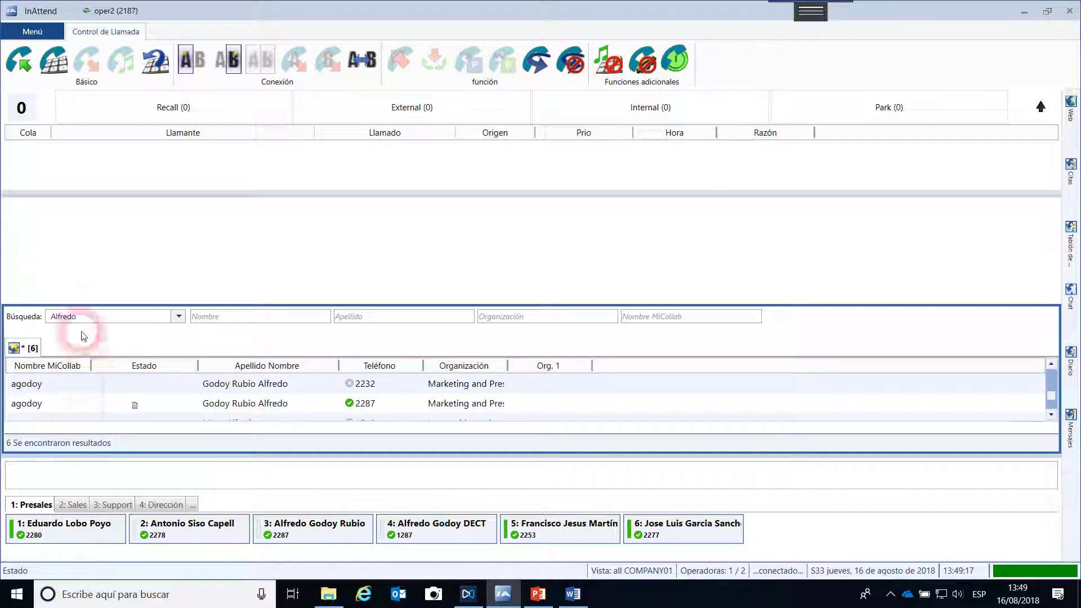
Step: Search the directory by a contact's surname and view the full details of the last Marketing and Presales entry found
{"action": "double_click", "coordinate": [79, 320]}
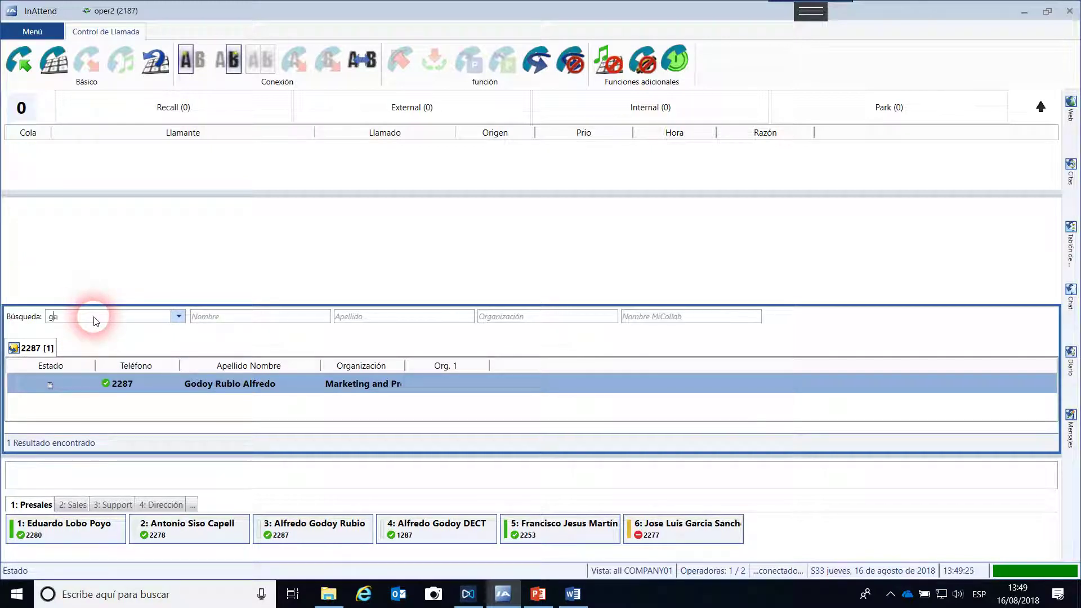
{"action": "type", "text": "godoy"}
{"action": "scroll", "coordinate": [115, 387], "scroll_direction": "down", "scroll_amount": 2}
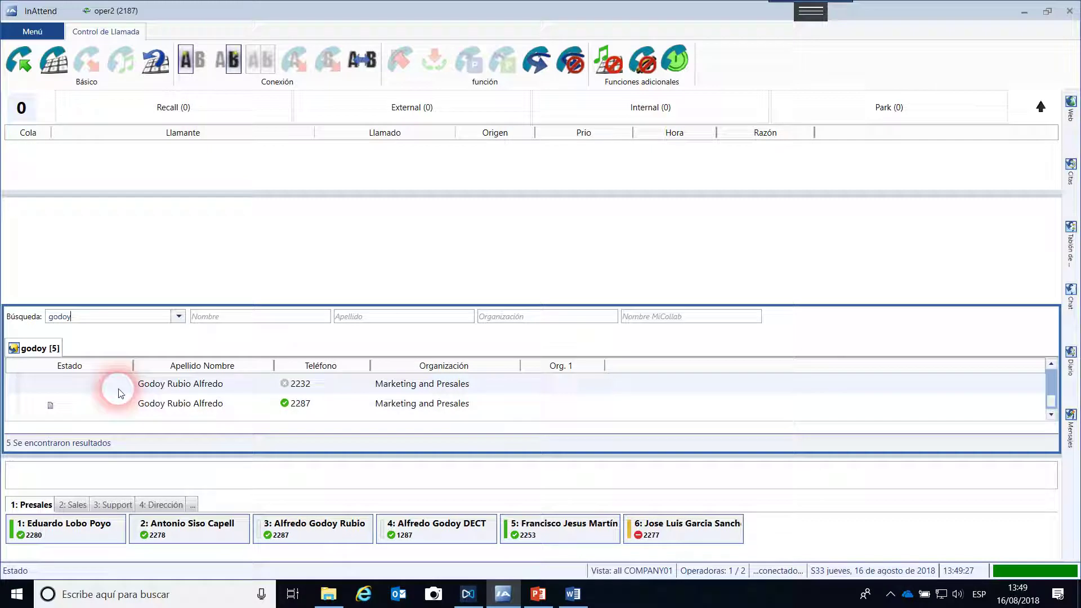
{"action": "left_click", "coordinate": [99, 413]}
{"action": "right_click", "coordinate": [104, 415]}
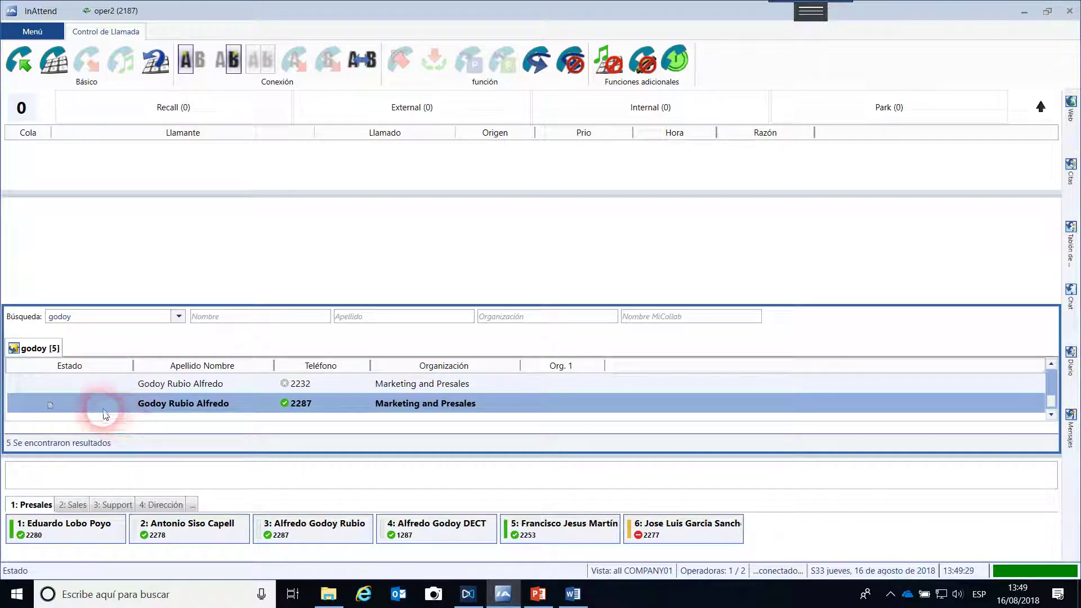
{"action": "left_click", "coordinate": [138, 370]}
{"action": "scroll", "coordinate": [214, 383], "scroll_direction": "down", "scroll_amount": 3}
{"action": "scroll", "coordinate": [214, 383], "scroll_direction": "up", "scroll_amount": 3}
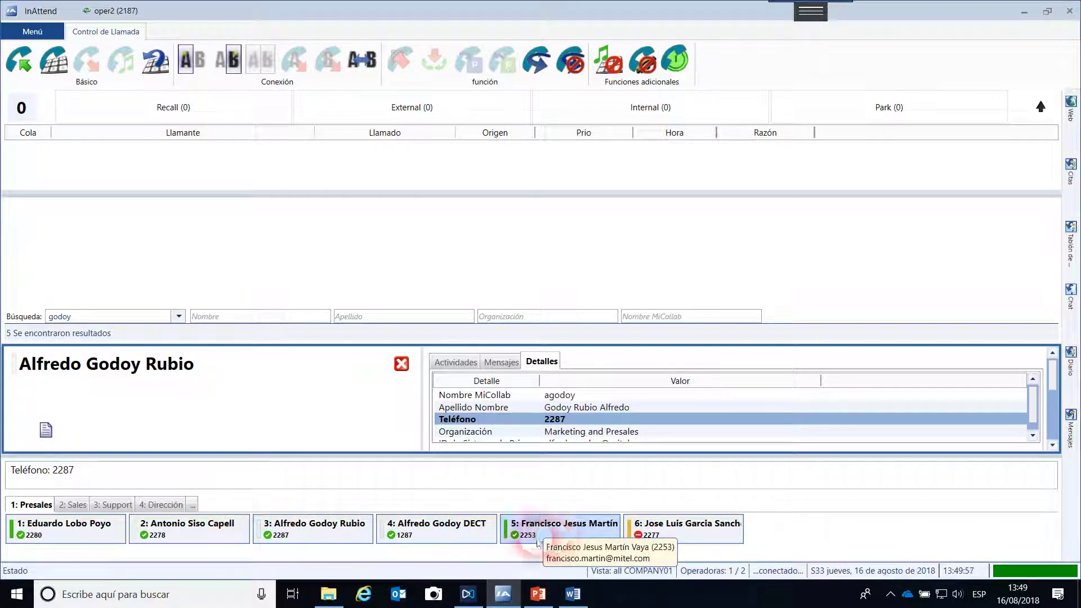
Step: Look through the contacts in the Sales, Support and Dirección groups, returning to the Presales group
{"action": "left_click", "coordinate": [71, 505]}
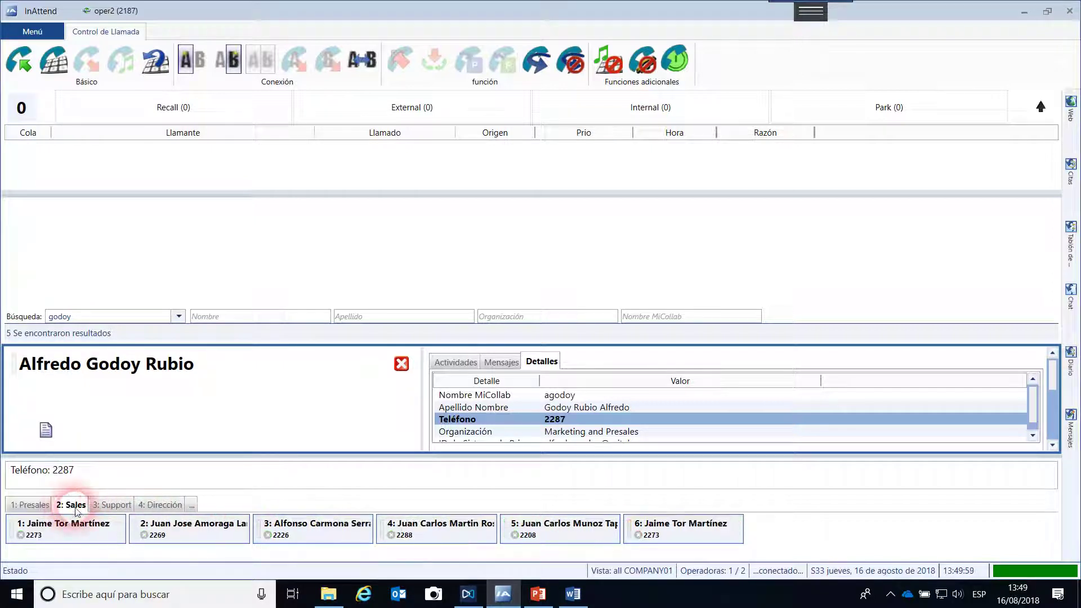
{"action": "left_click", "coordinate": [112, 505]}
{"action": "left_click", "coordinate": [156, 506]}
{"action": "left_click", "coordinate": [110, 505]}
{"action": "left_click", "coordinate": [59, 505]}
{"action": "left_click", "coordinate": [72, 505]}
{"action": "left_click", "coordinate": [112, 506]}
{"action": "left_click", "coordinate": [71, 505]}
{"action": "left_click", "coordinate": [45, 505]}
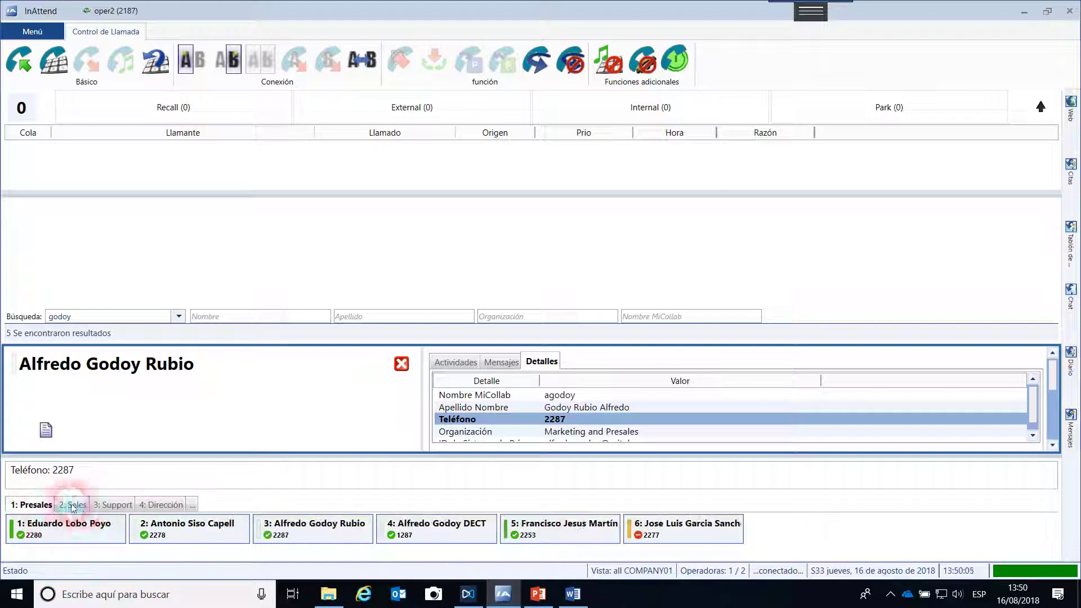
{"action": "left_click", "coordinate": [108, 535]}
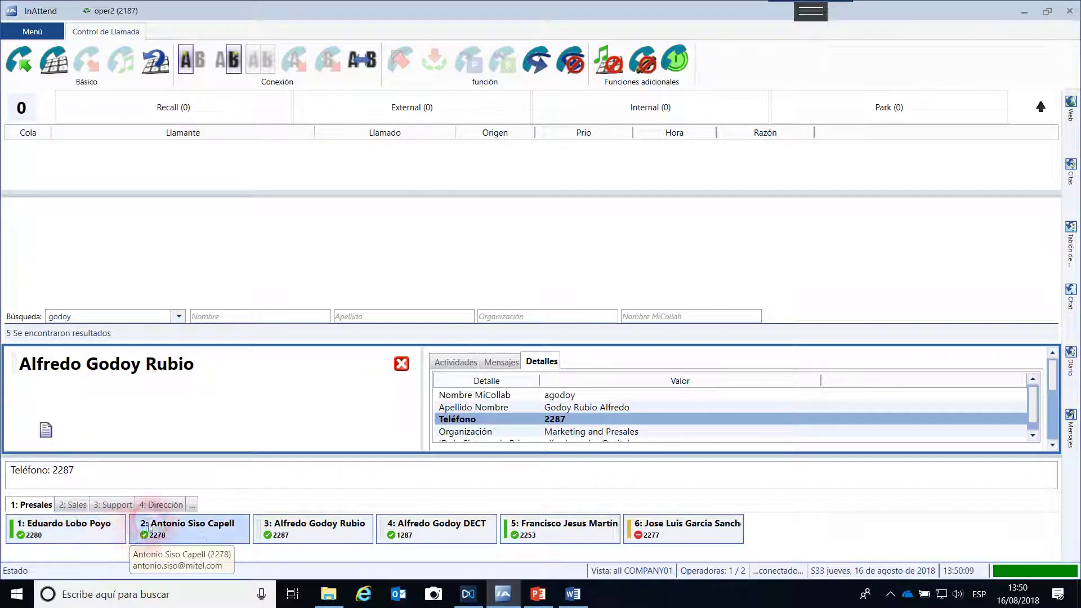
{"action": "left_click", "coordinate": [152, 505]}
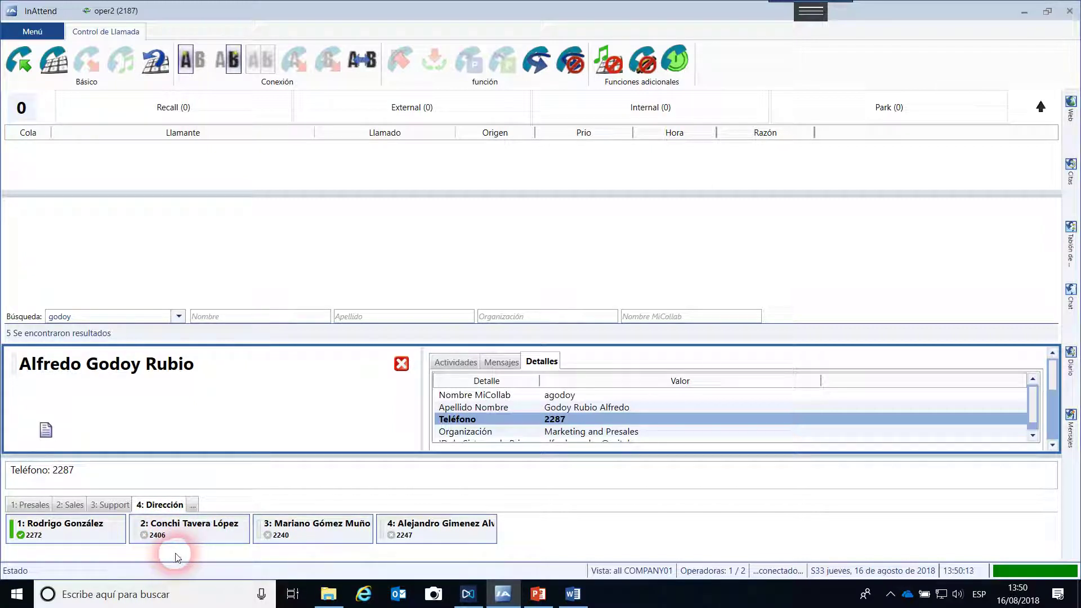
{"action": "left_click", "coordinate": [113, 504]}
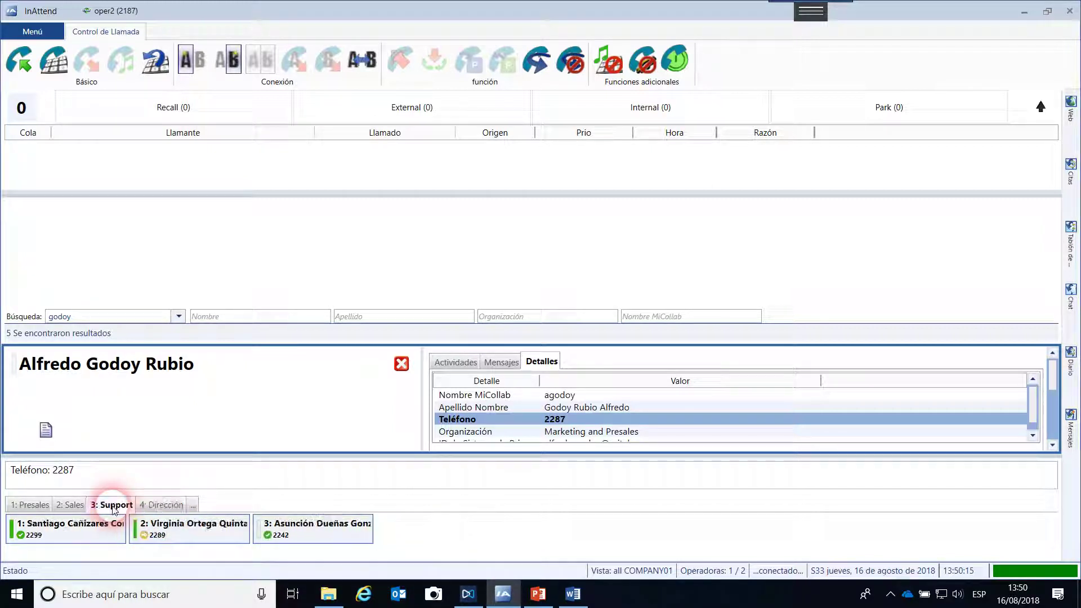
{"action": "left_click", "coordinate": [73, 506]}
{"action": "left_click", "coordinate": [31, 504]}
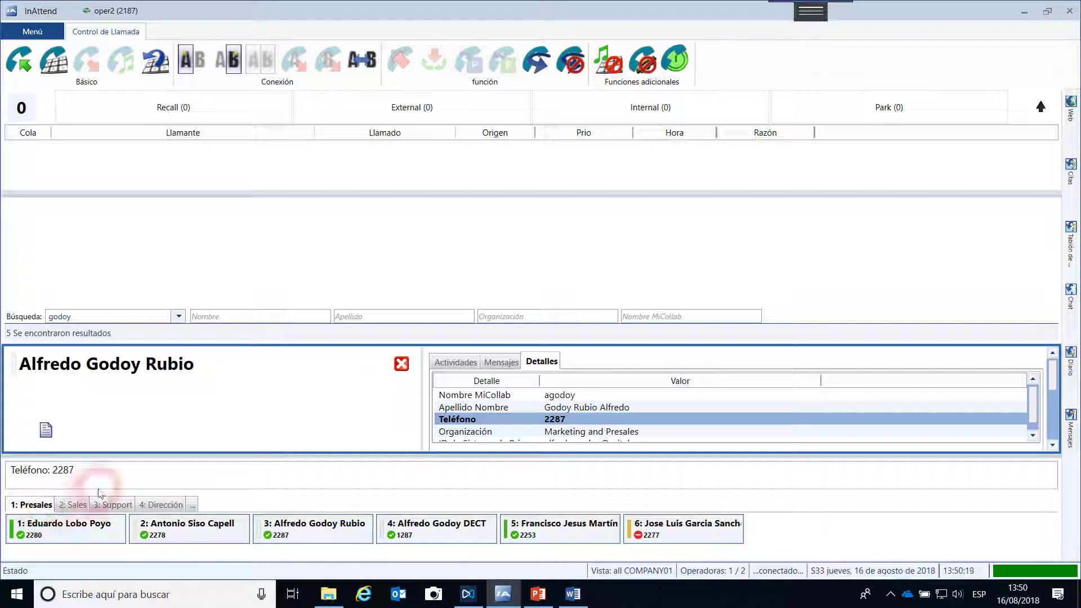
Step: Close the contact's details and pick the third contact in the Presales group
{"action": "left_click", "coordinate": [402, 364]}
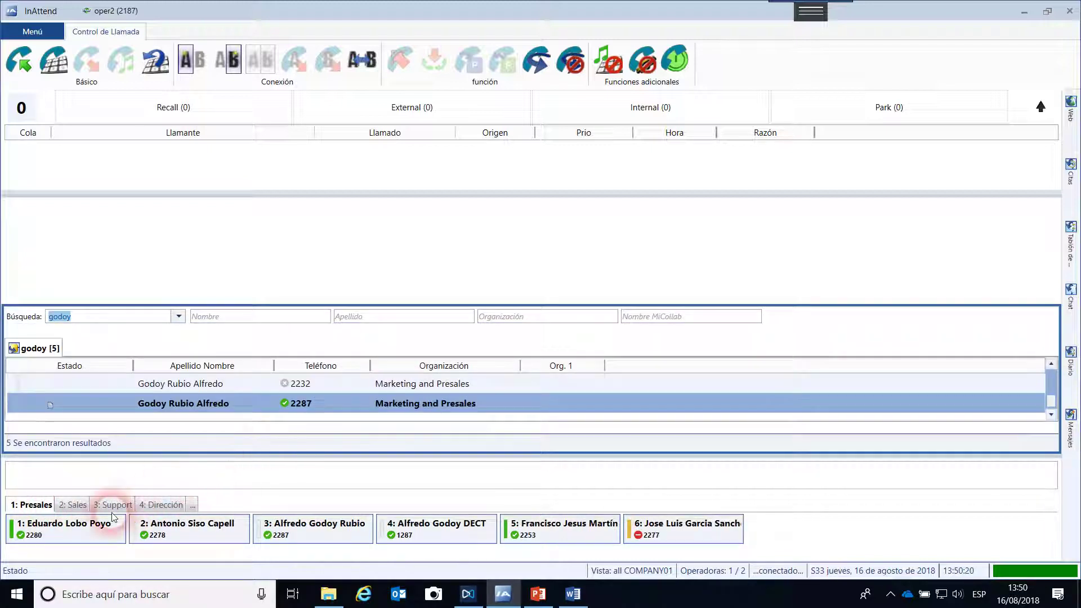
{"action": "left_click", "coordinate": [266, 522]}
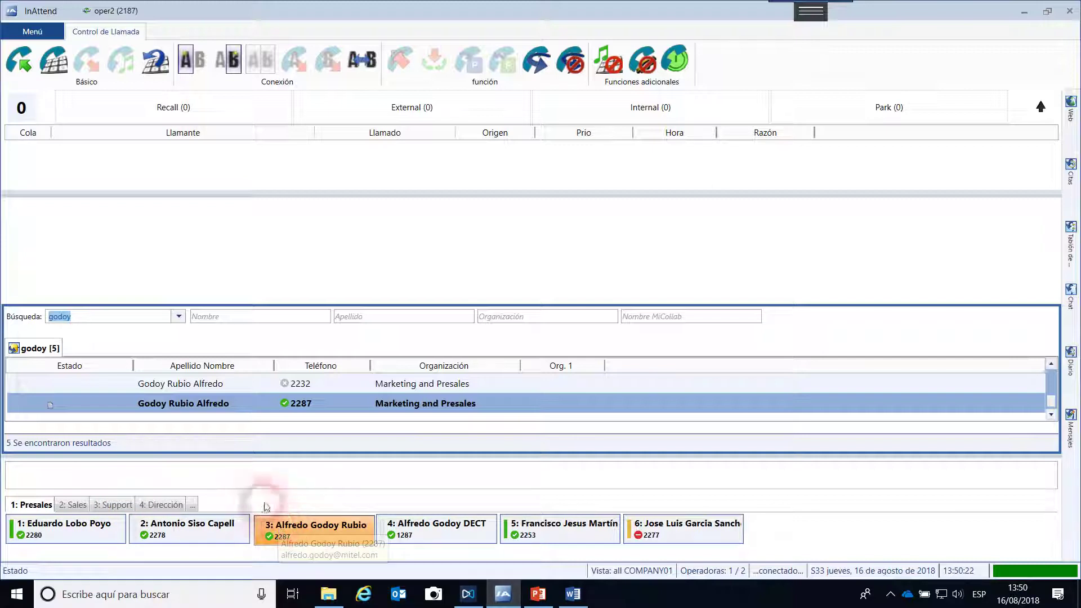
{"action": "left_click", "coordinate": [330, 80]}
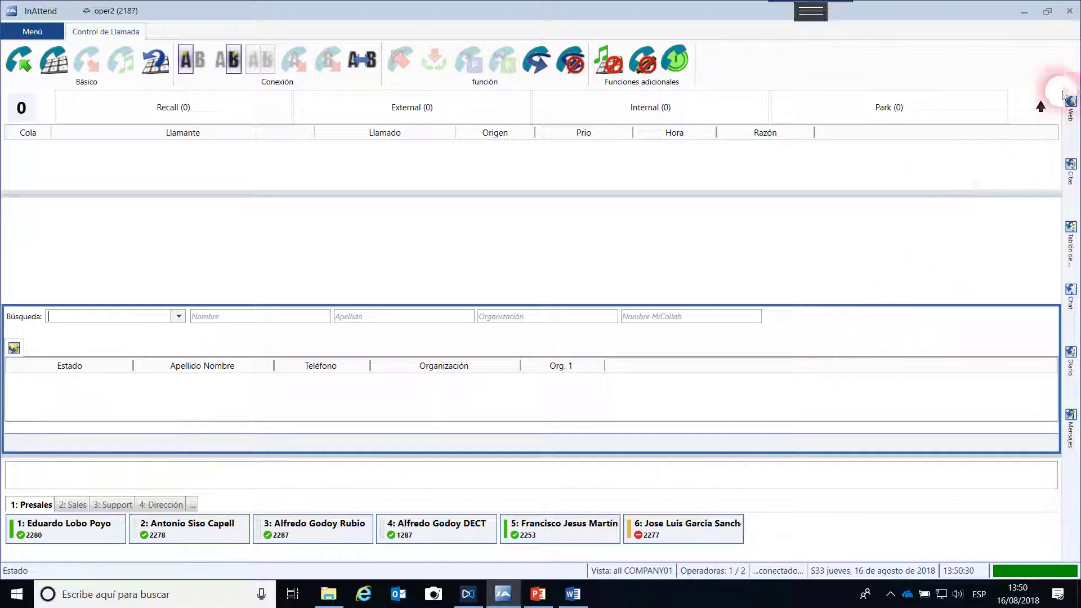
Step: View the Web, Tablón and Chat tools in turn, and try opening Citas with no contact selected
{"action": "left_click", "coordinate": [1071, 125]}
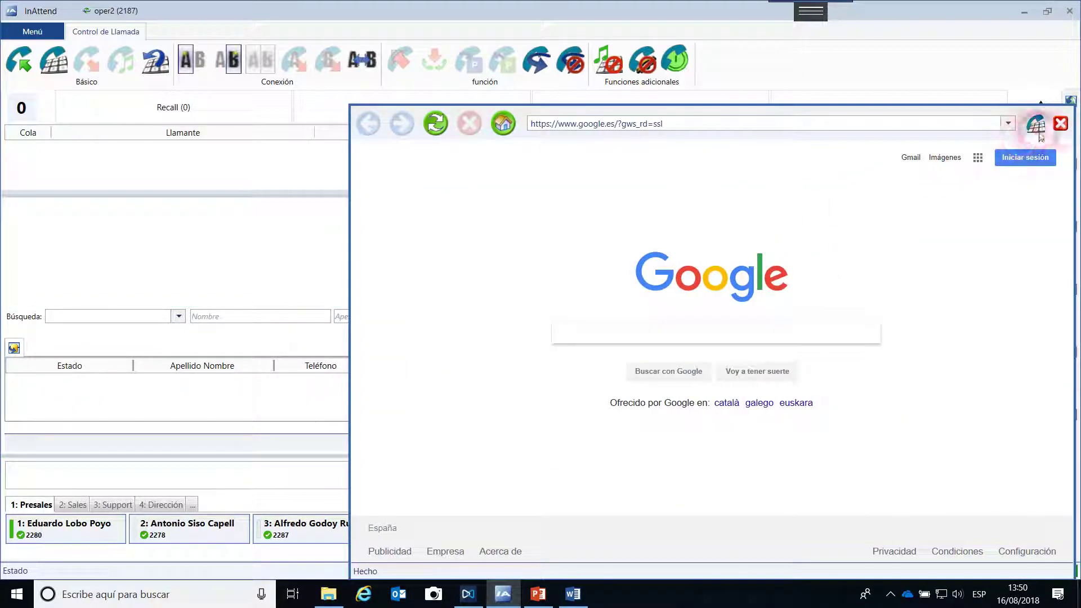
{"action": "left_click", "coordinate": [1061, 124]}
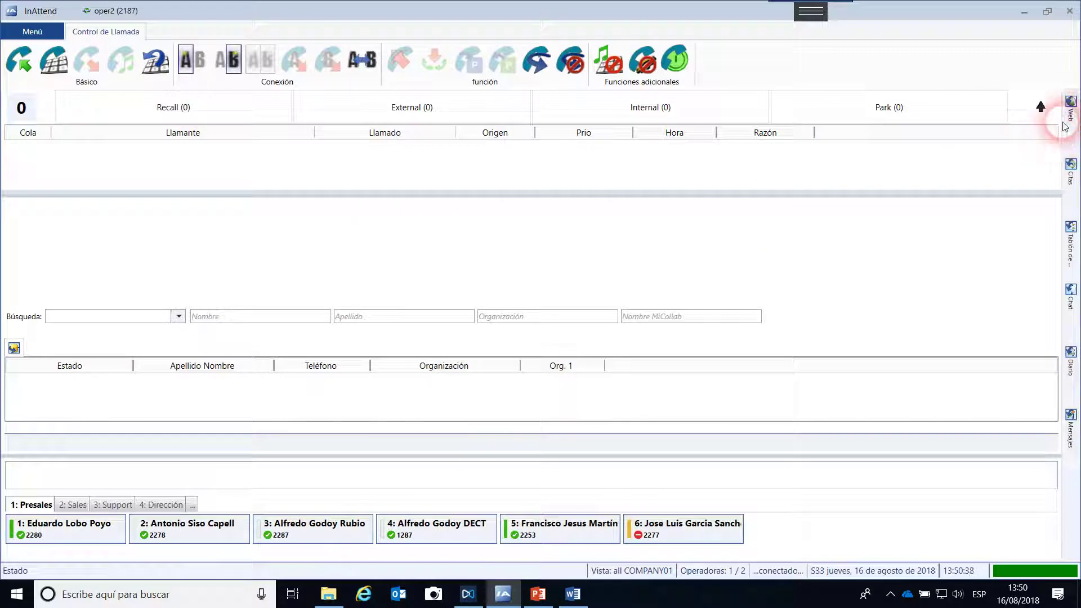
{"action": "left_click", "coordinate": [1070, 185]}
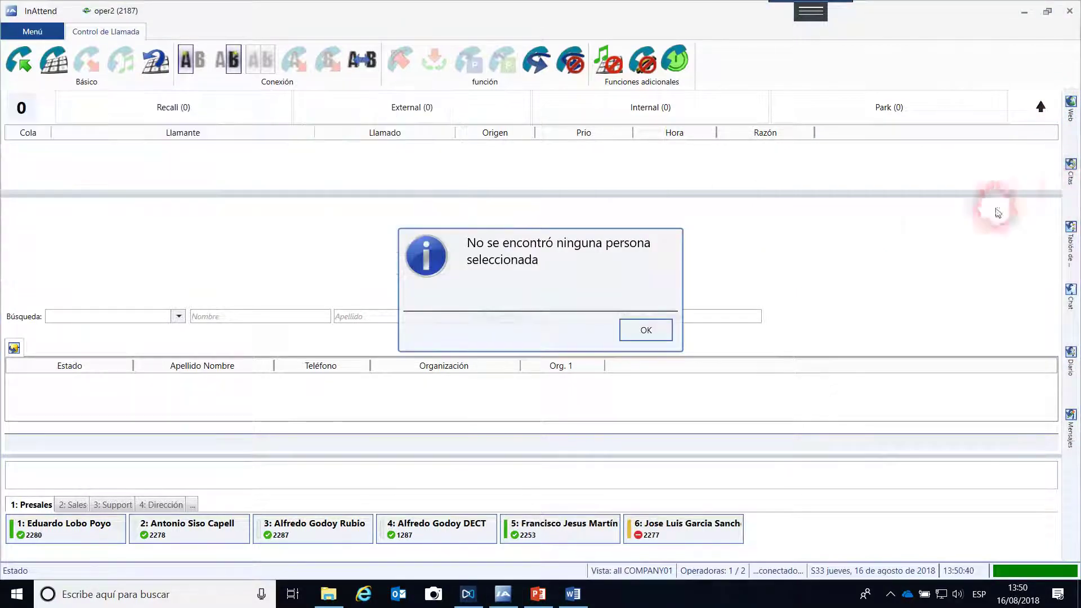
{"action": "left_click", "coordinate": [655, 331]}
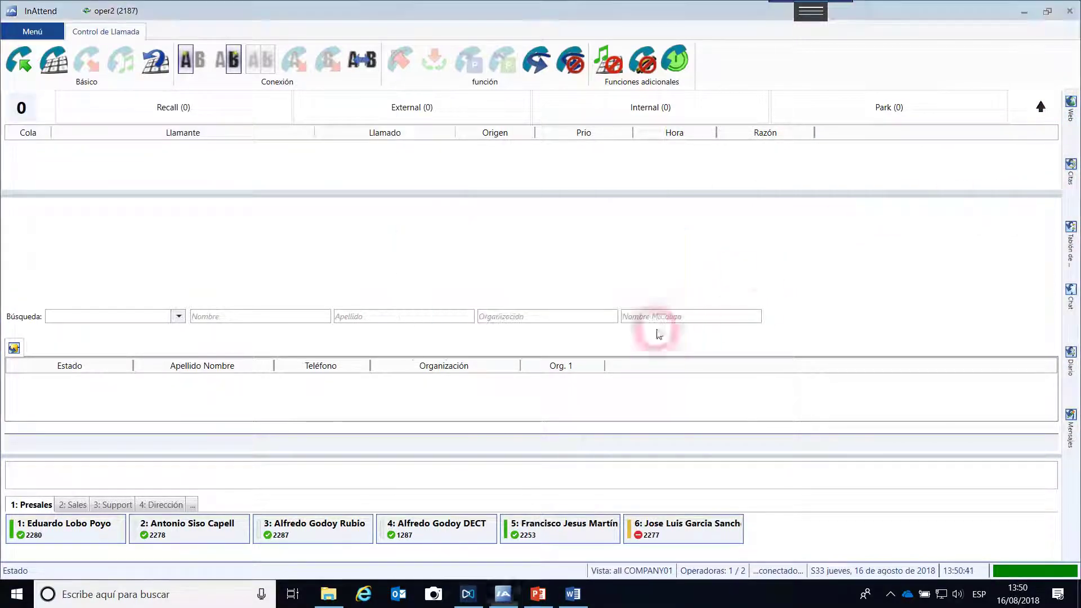
{"action": "left_click", "coordinate": [1070, 239]}
{"action": "left_click", "coordinate": [966, 272]}
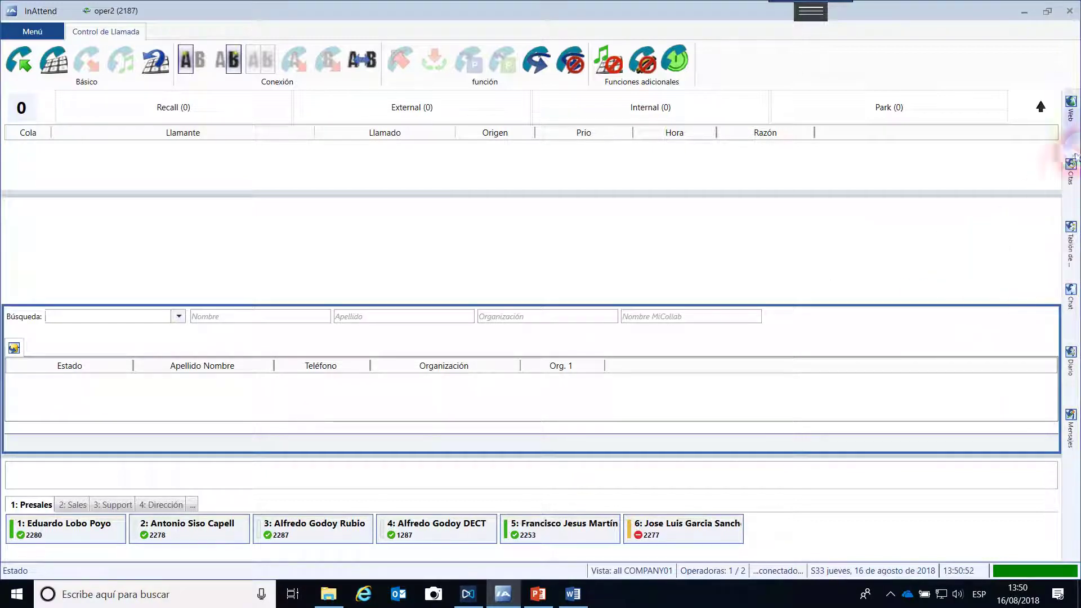
{"action": "left_click", "coordinate": [1071, 168]}
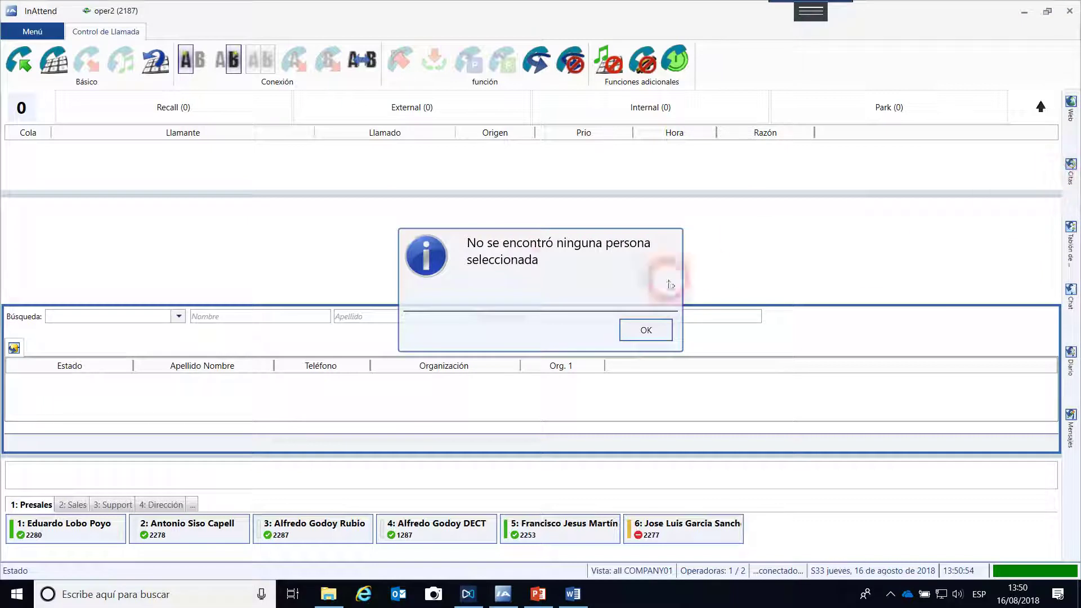
{"action": "left_click", "coordinate": [642, 332]}
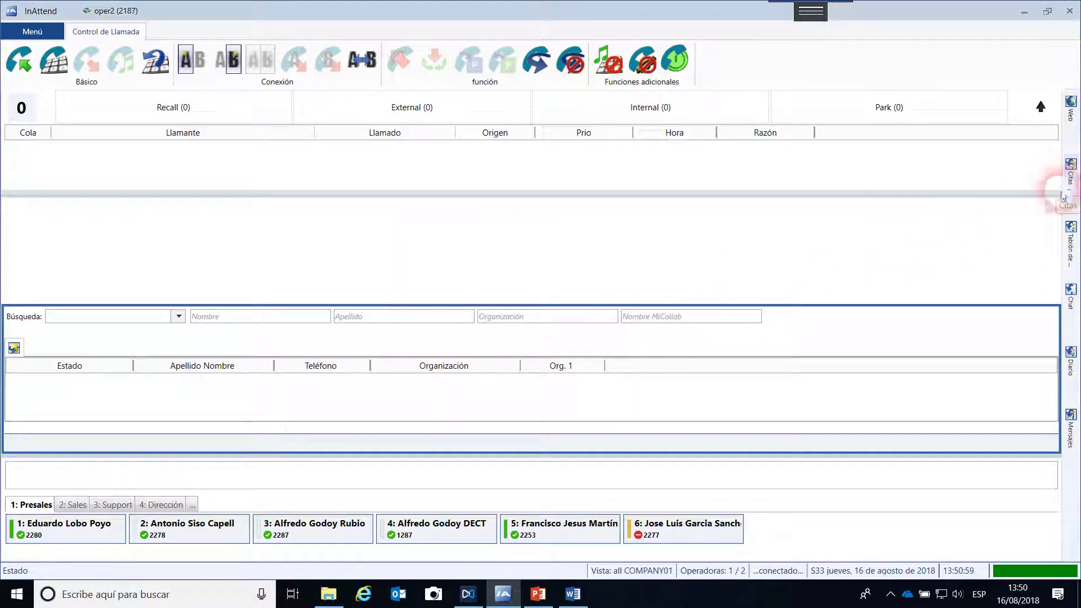
{"action": "left_click", "coordinate": [1071, 247]}
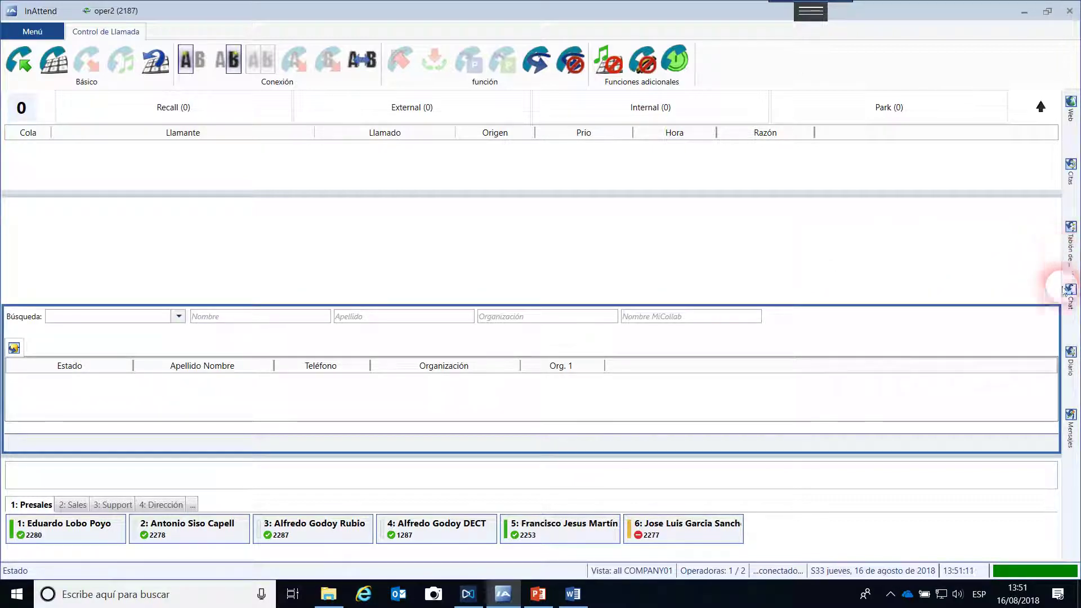
{"action": "left_click", "coordinate": [1069, 313]}
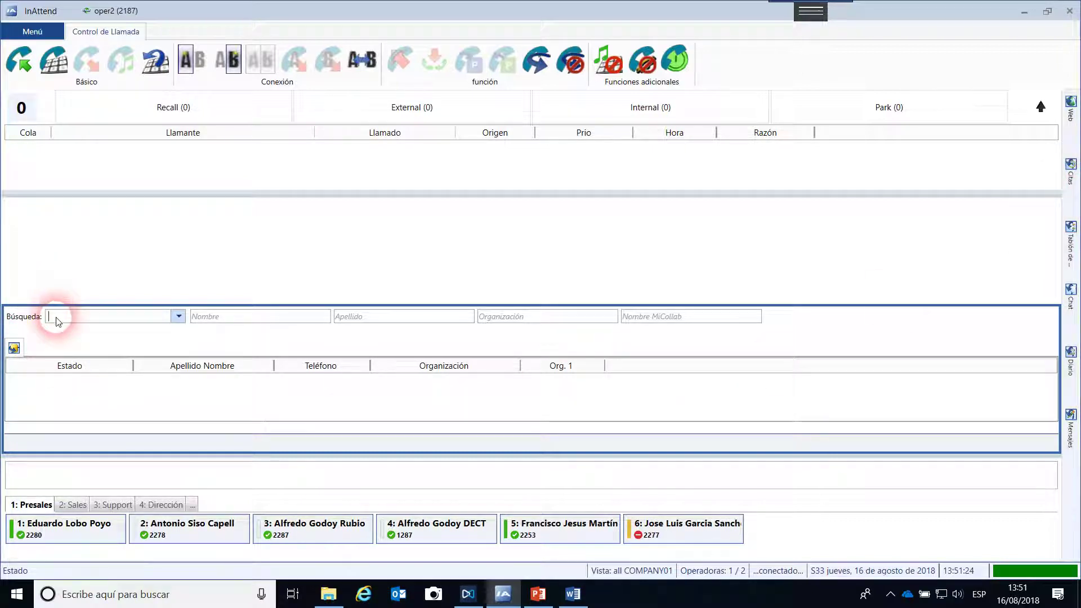
Step: Search the directory by the contact's surname and select the last Marketing and Presales entry found
{"action": "type", "text": "godoy"}
{"action": "key", "text": "Return"}
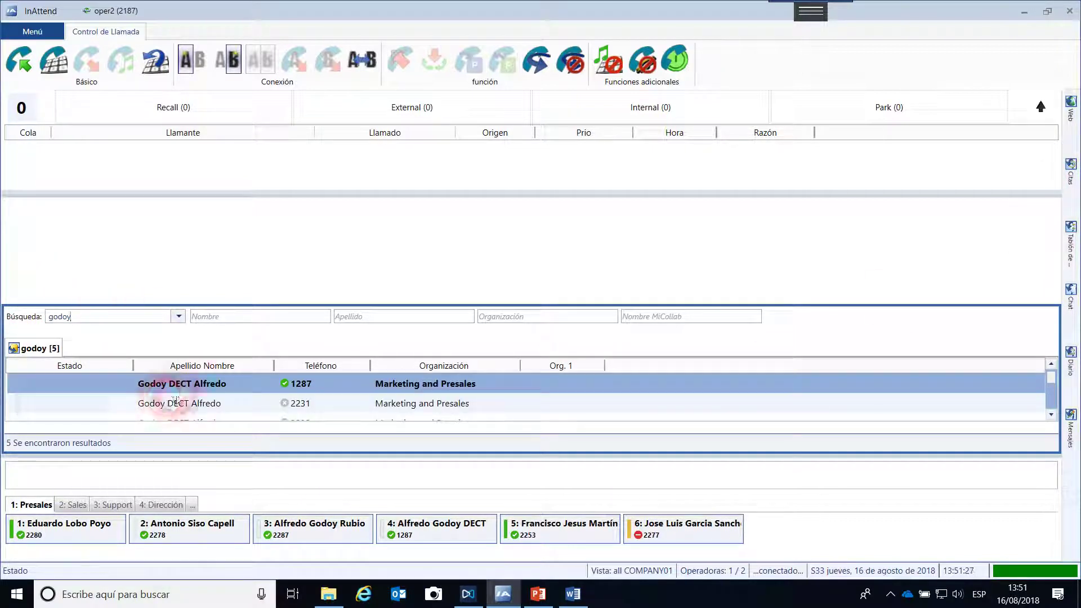
{"action": "scroll", "coordinate": [176, 387], "scroll_direction": "down", "scroll_amount": 1}
{"action": "left_click", "coordinate": [221, 397]}
Step: View the Citas form for adding an activity to the selected contact, and cancel it
{"action": "left_click", "coordinate": [1069, 172]}
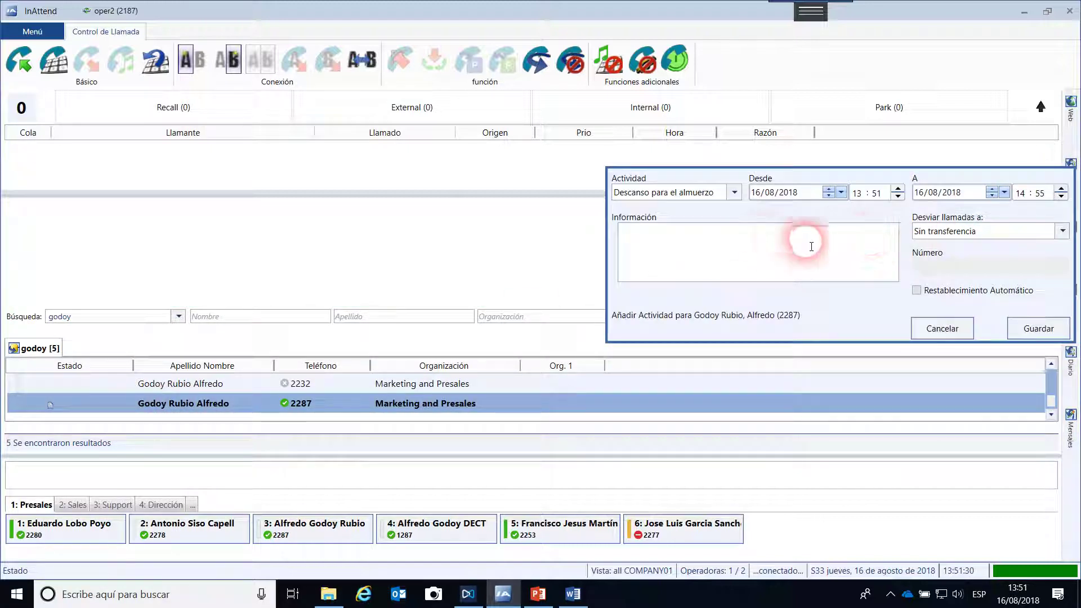
{"action": "left_click", "coordinate": [937, 329]}
Step: View the day's call log in Diario, toggling its call-type filters off and on, and close it
{"action": "left_click", "coordinate": [1072, 366]}
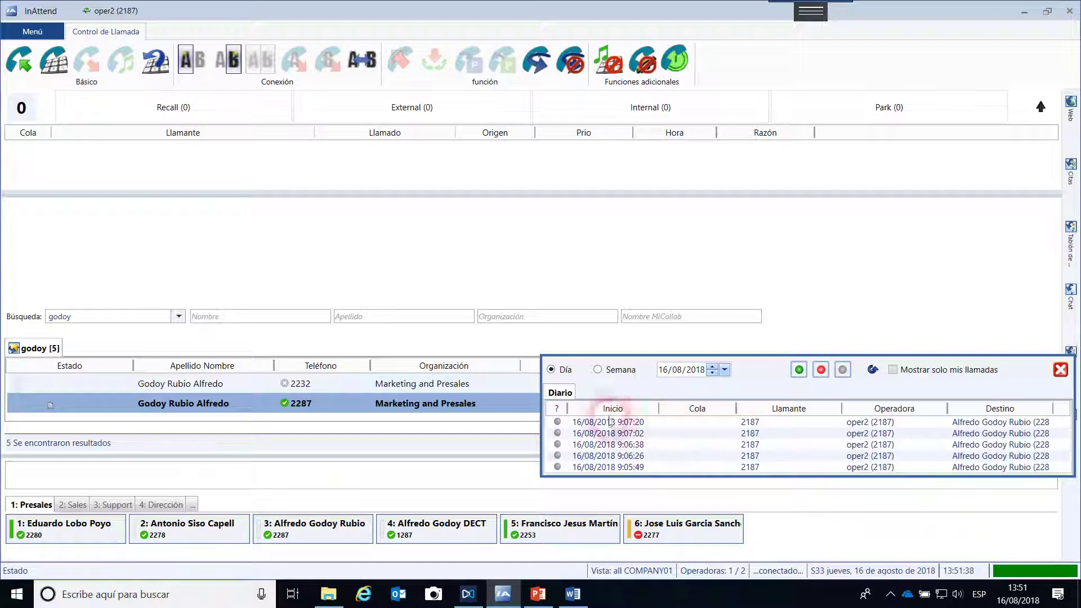
{"action": "left_click", "coordinate": [800, 370]}
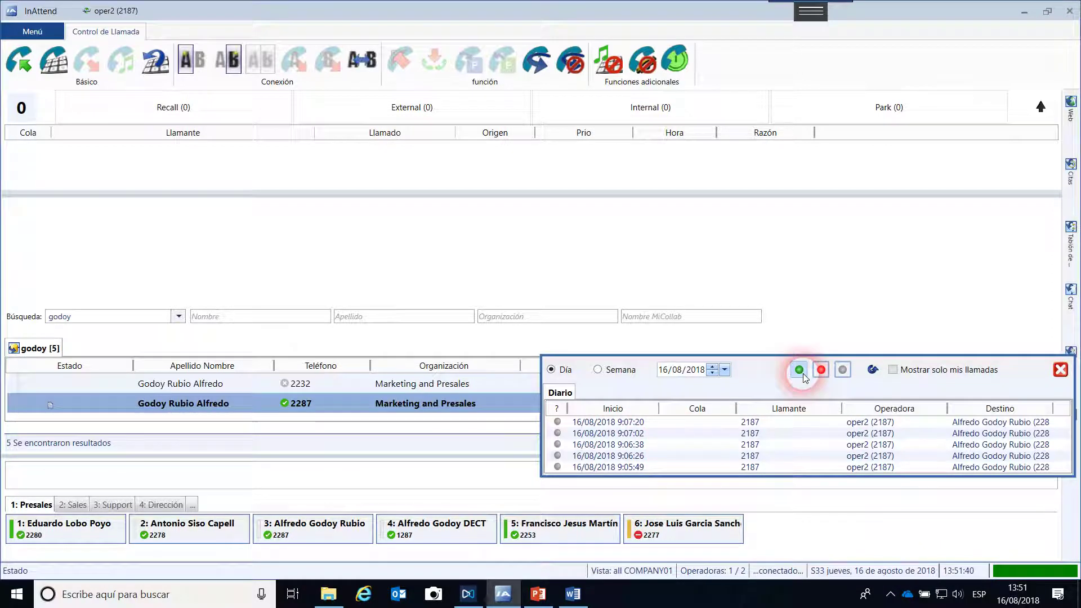
{"action": "left_click", "coordinate": [821, 370]}
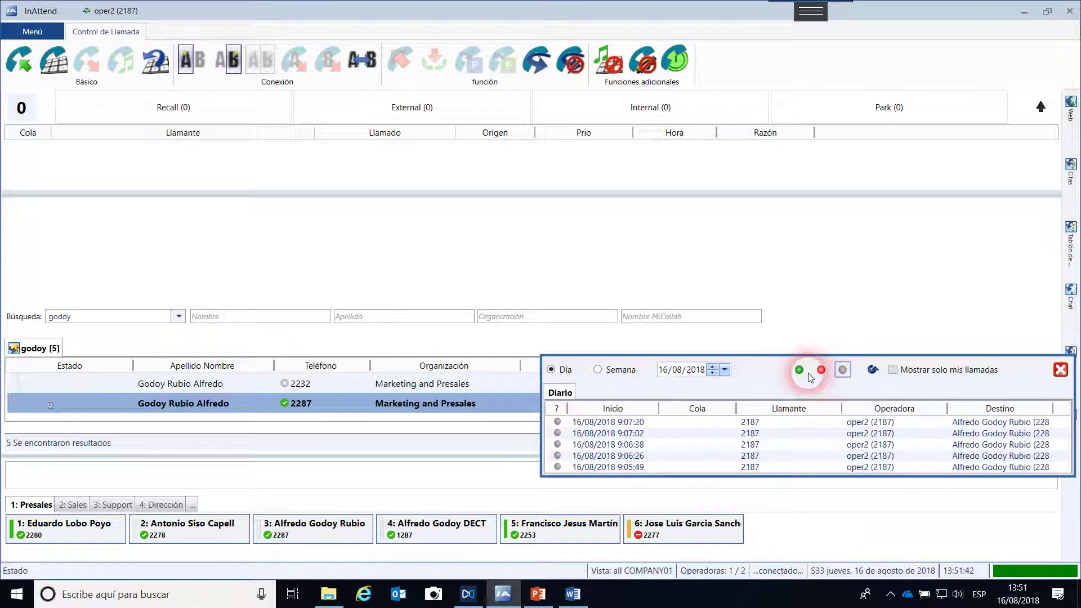
{"action": "left_click", "coordinate": [843, 370]}
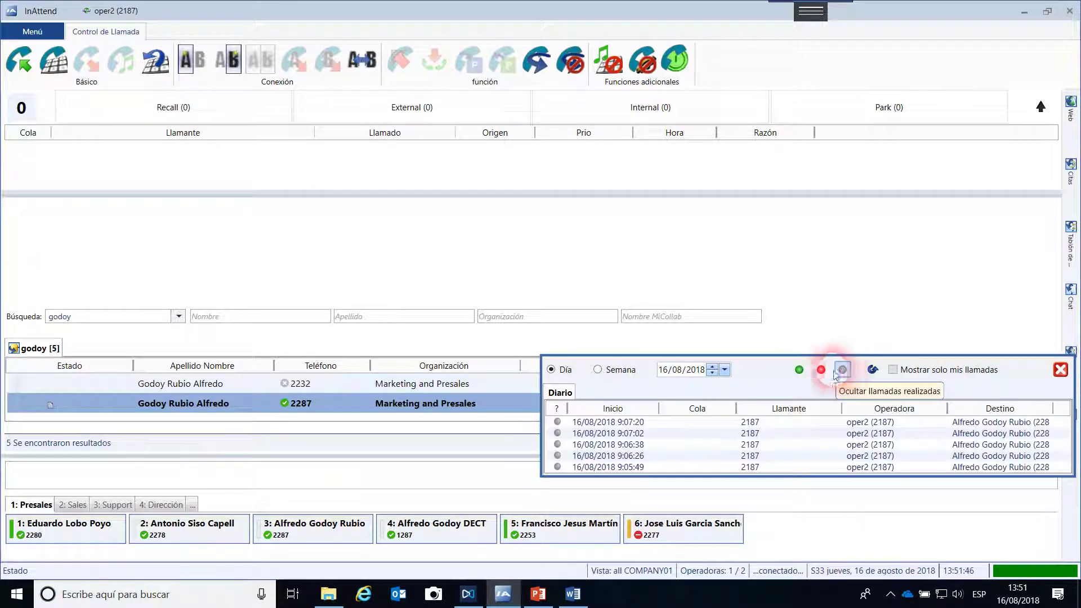
{"action": "left_click", "coordinate": [841, 372]}
{"action": "left_click", "coordinate": [797, 373]}
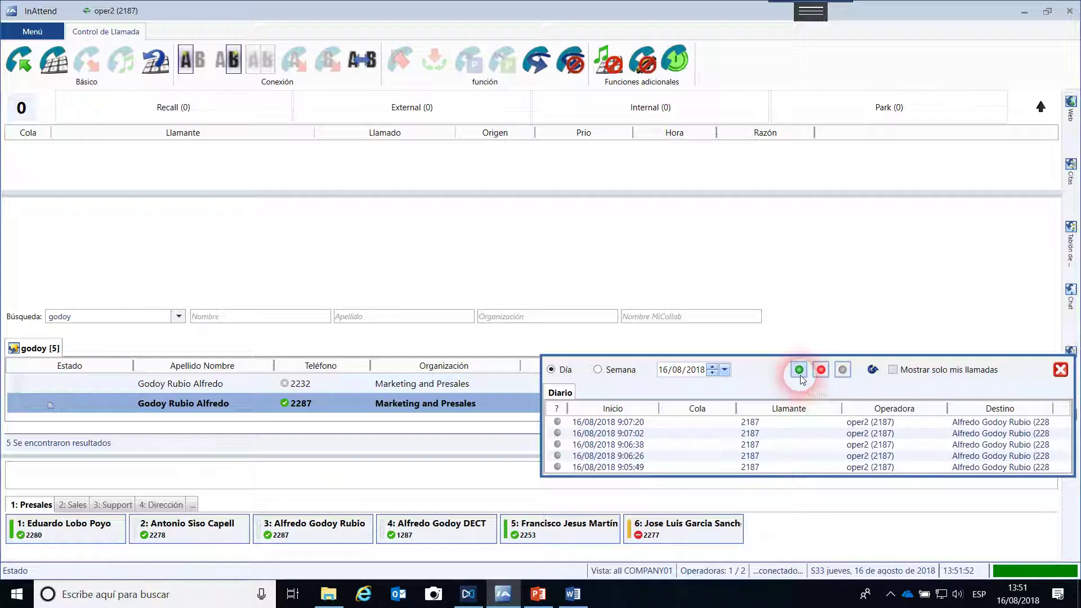
{"action": "left_click", "coordinate": [1061, 370]}
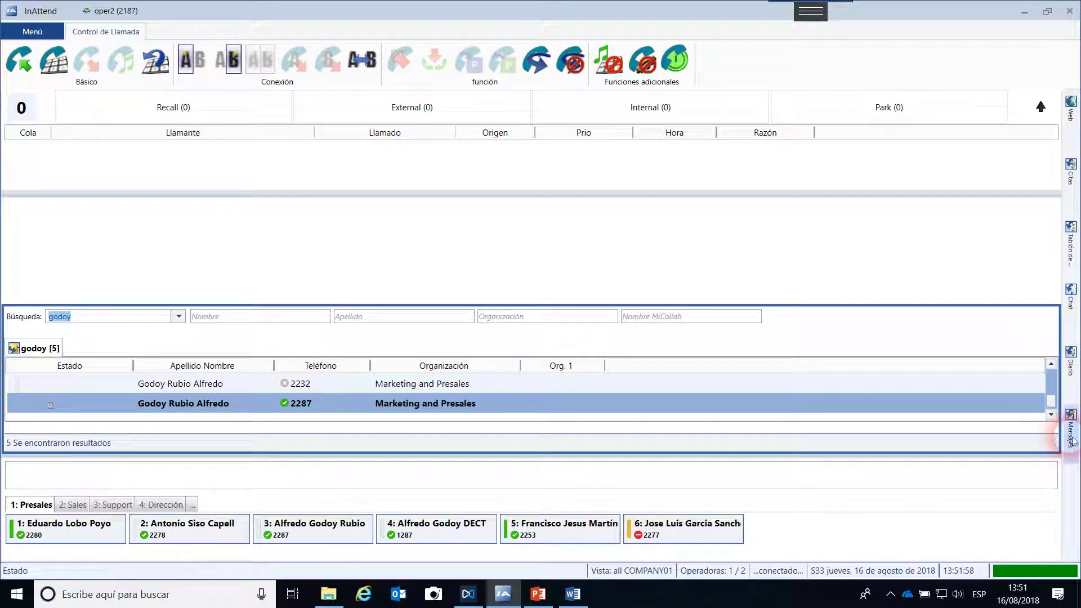
Step: View the Mensajes form addressed to the selected contact with its attendant message template, and close it
{"action": "left_click", "coordinate": [1072, 442]}
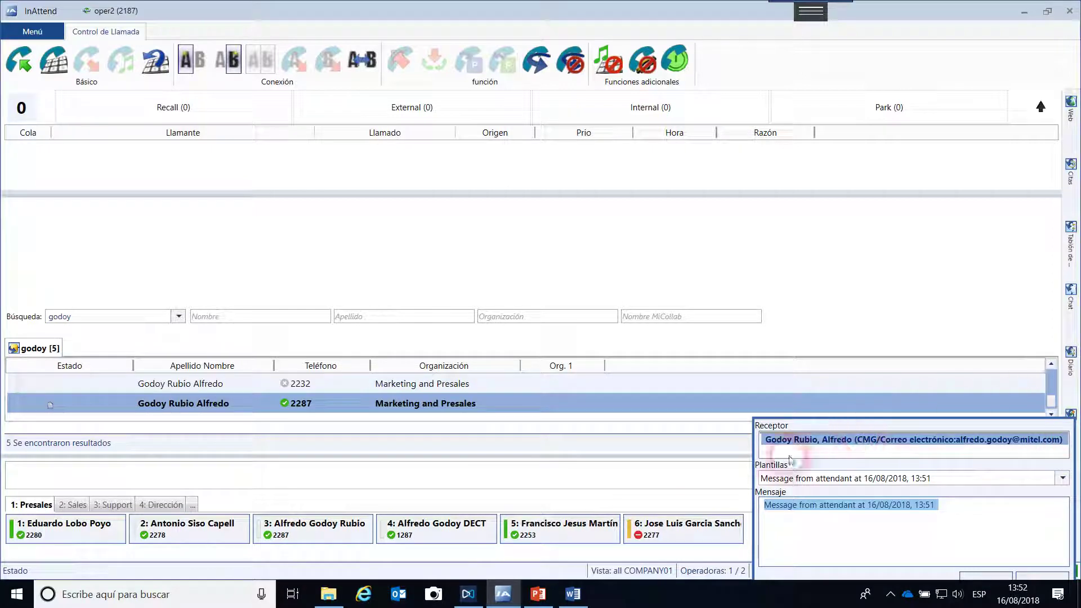
{"action": "left_click", "coordinate": [721, 491]}
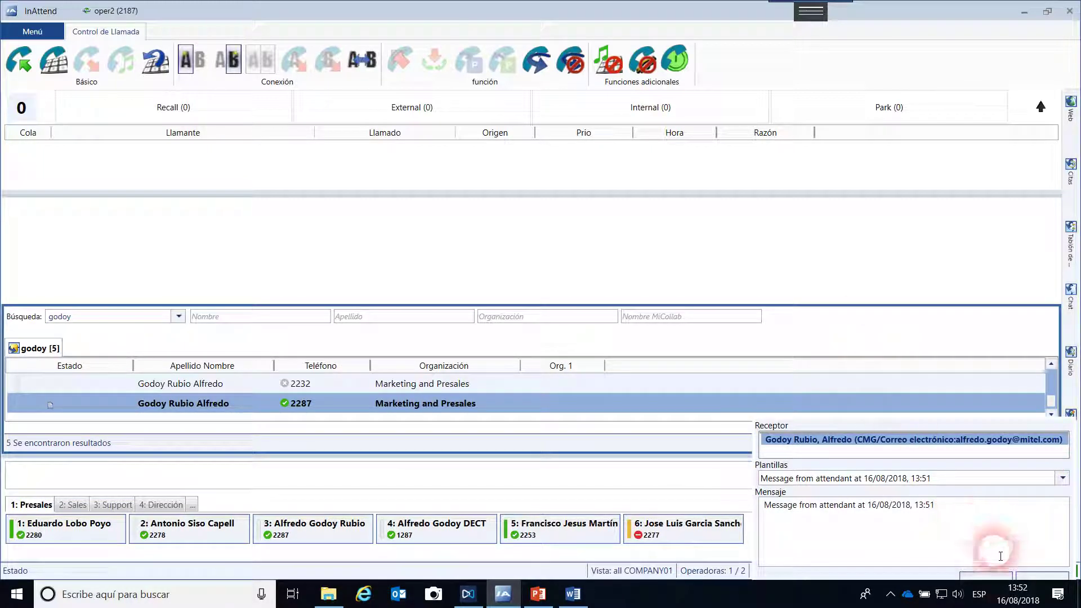
{"action": "left_click", "coordinate": [987, 575]}
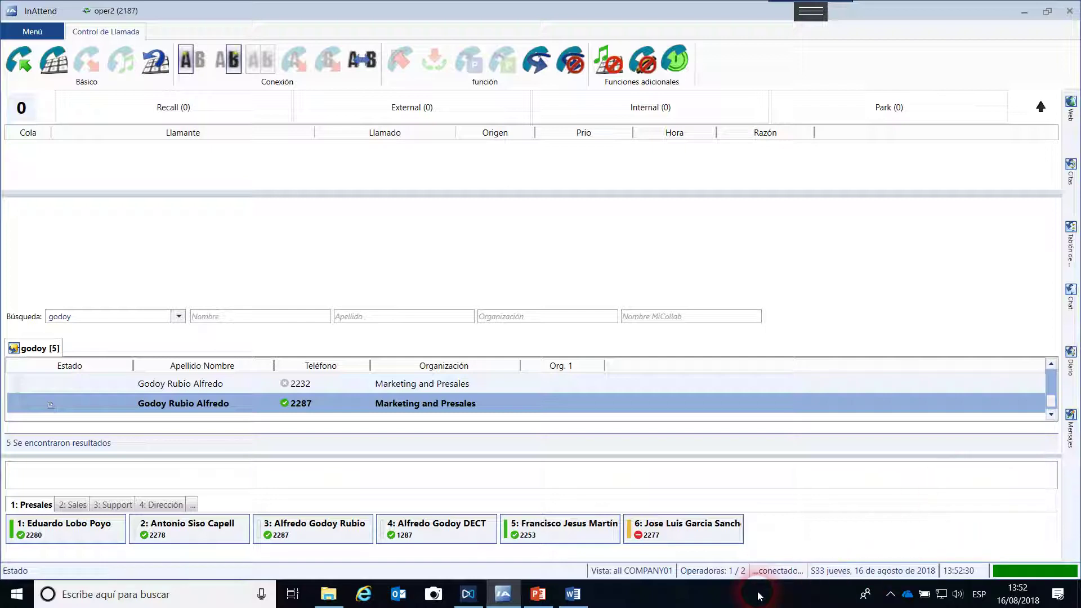
Step: Open the application options and examine the general settings and the list of assigned keyboard shortcuts
{"action": "mouse_move", "coordinate": [701, 577]}
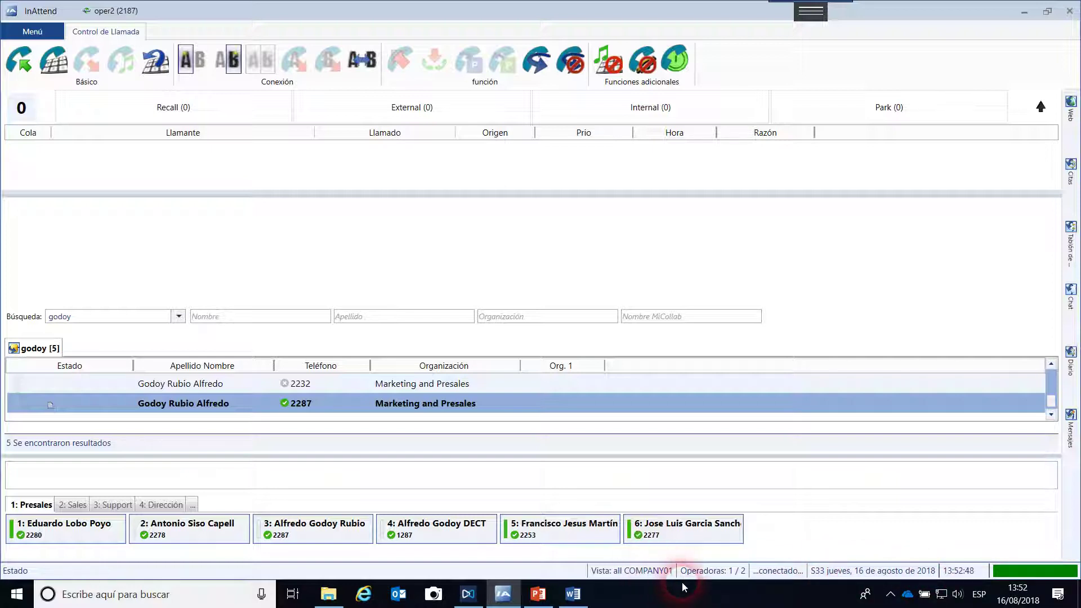
{"action": "left_click", "coordinate": [32, 31]}
{"action": "left_click", "coordinate": [37, 100]}
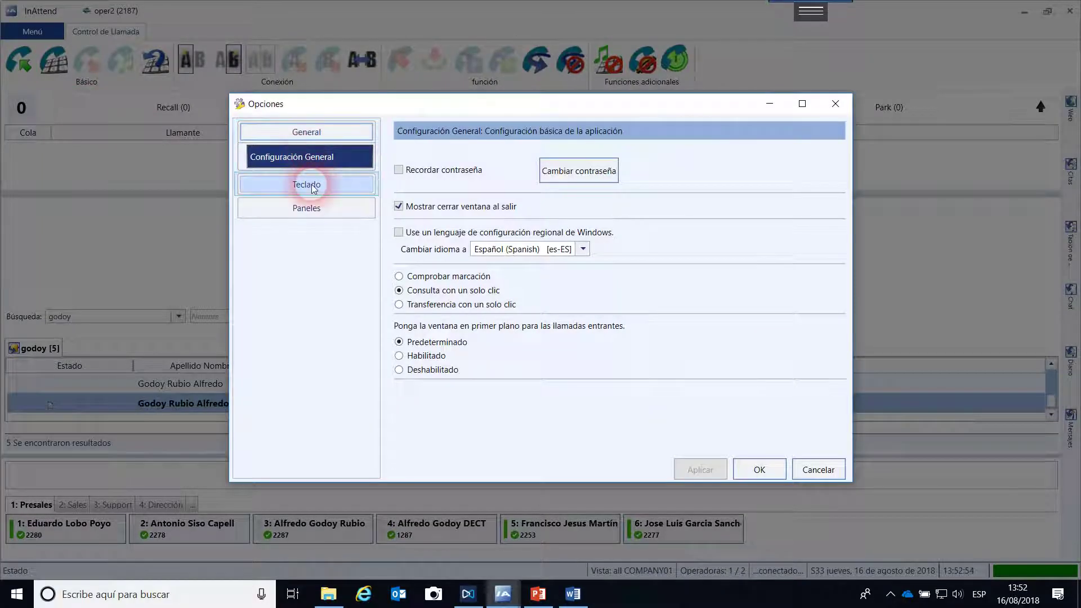
{"action": "left_click", "coordinate": [313, 183]}
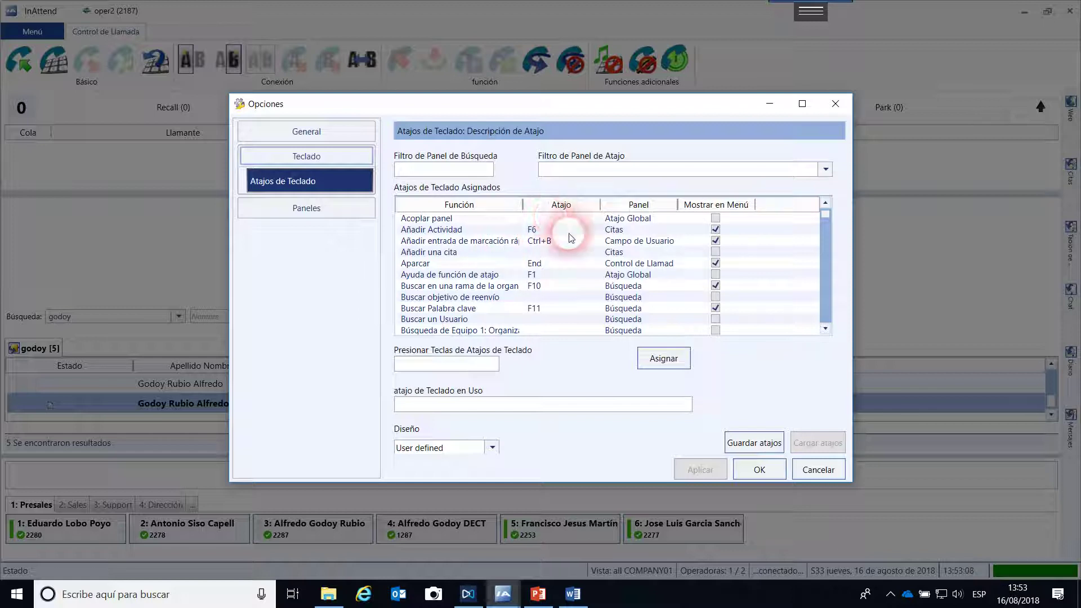
{"action": "scroll", "coordinate": [543, 242], "scroll_direction": "down", "scroll_amount": 10}
{"action": "scroll", "coordinate": [493, 250], "scroll_direction": "down", "scroll_amount": 10}
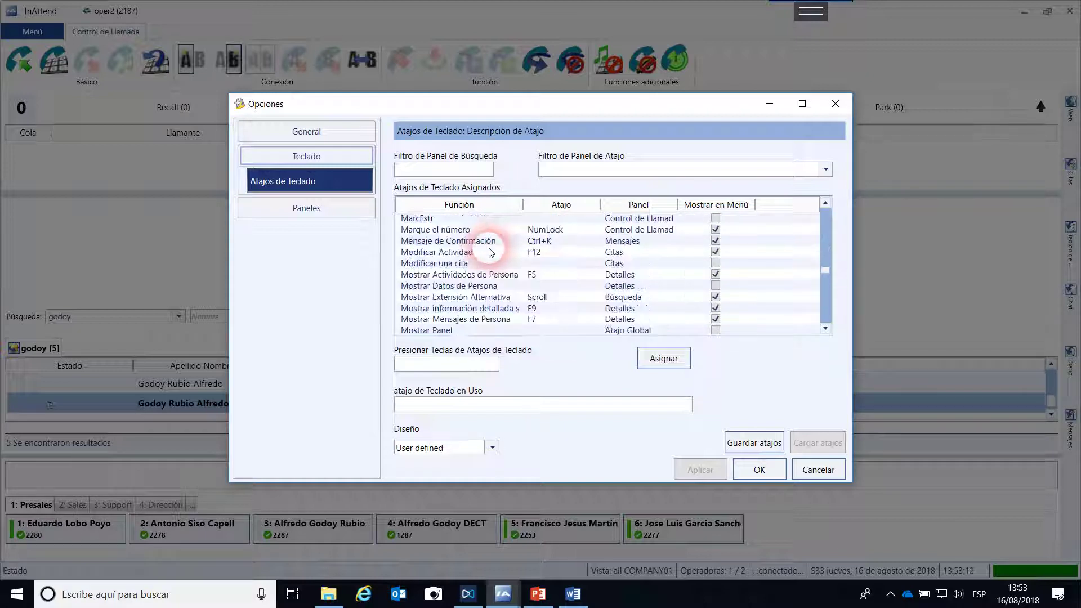
{"action": "scroll", "coordinate": [488, 270], "scroll_direction": "up", "scroll_amount": 10}
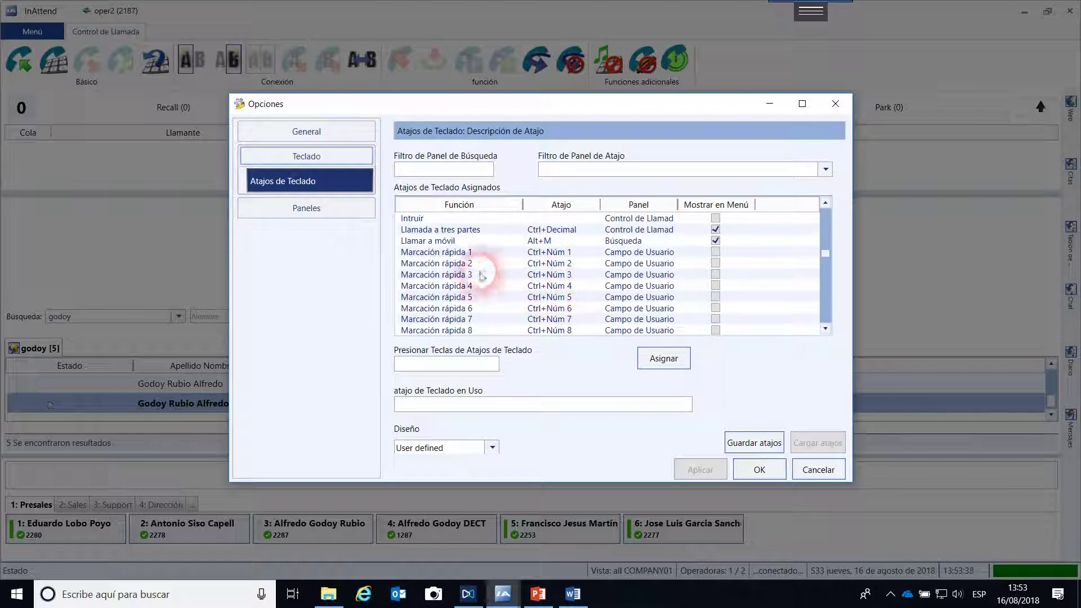
{"action": "scroll", "coordinate": [551, 259], "scroll_direction": "down", "scroll_amount": 3}
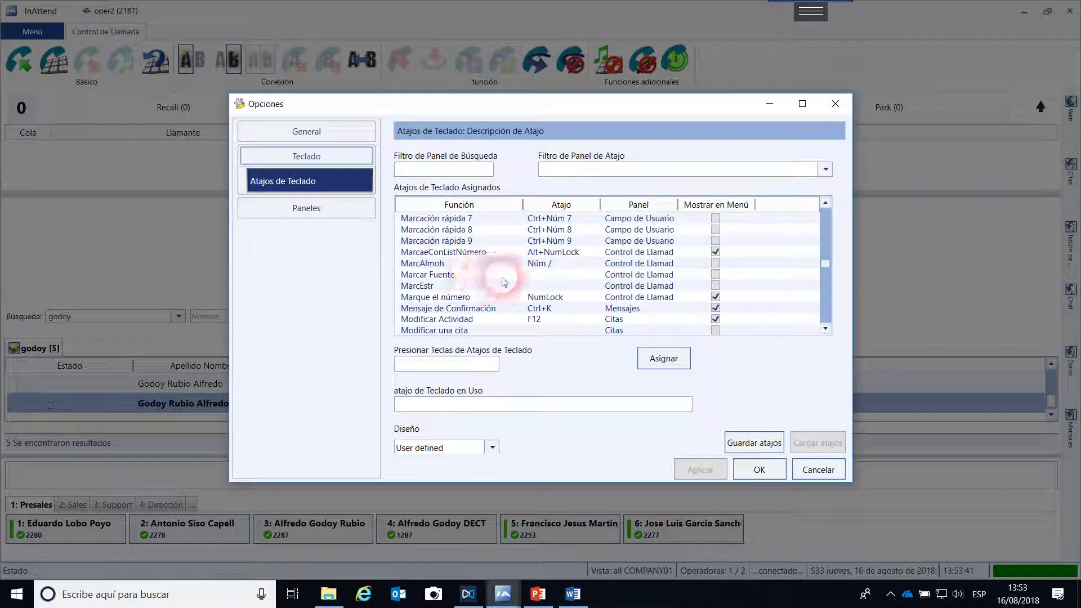
Step: View the common panel, search panel and busy user panel settings, and cancel the options without changes
{"action": "left_click", "coordinate": [326, 208]}
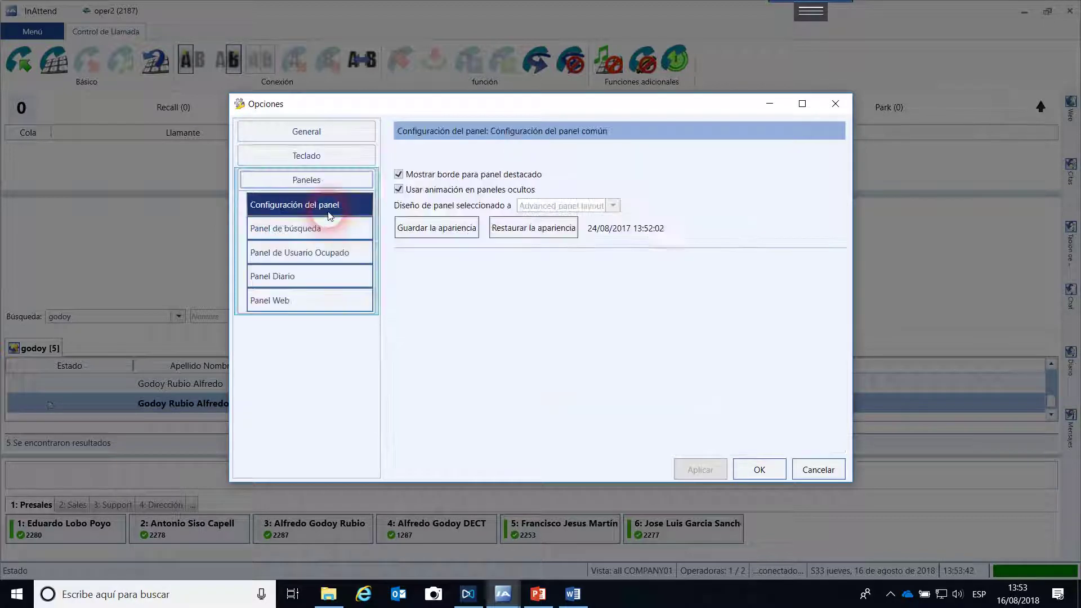
{"action": "left_click", "coordinate": [290, 233]}
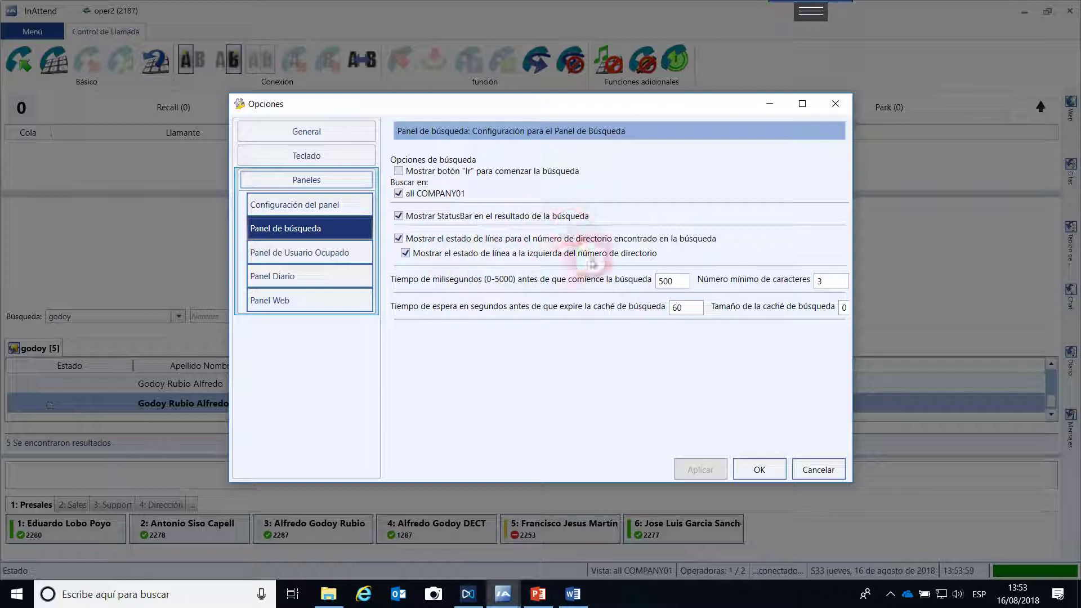
{"action": "left_click", "coordinate": [337, 254]}
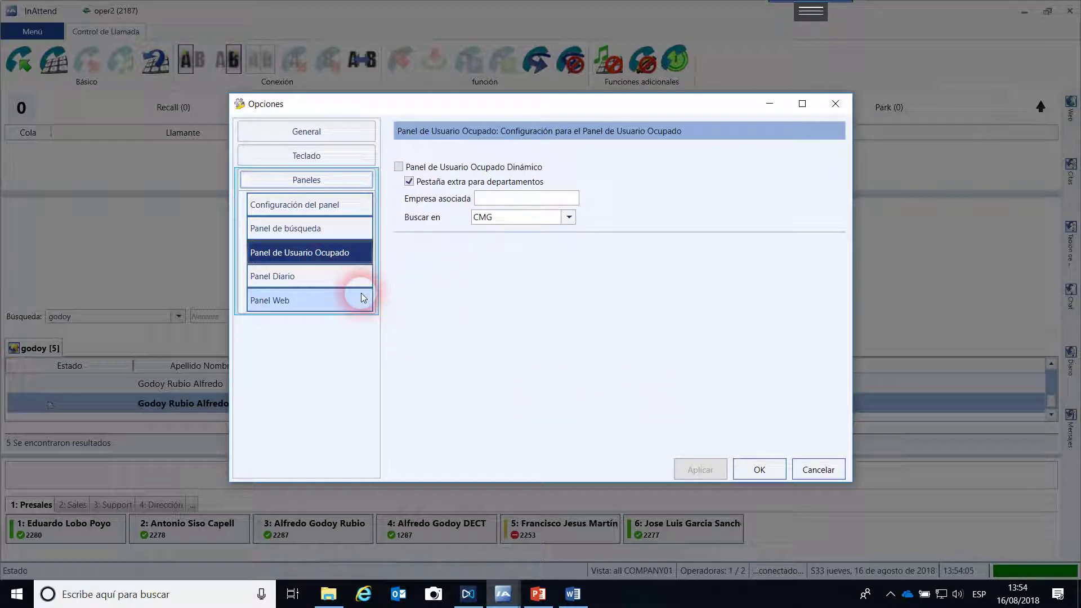
{"action": "left_click", "coordinate": [818, 470]}
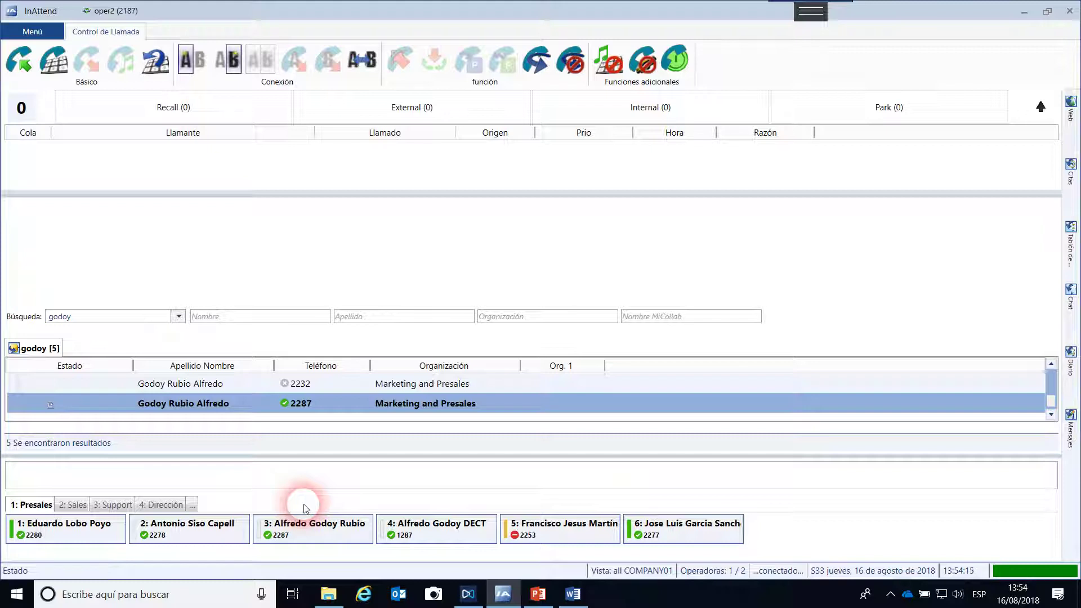
Step: Delete the sixth entry from the Presales group and add that contact back from a directory search by surname
{"action": "right_click", "coordinate": [636, 523]}
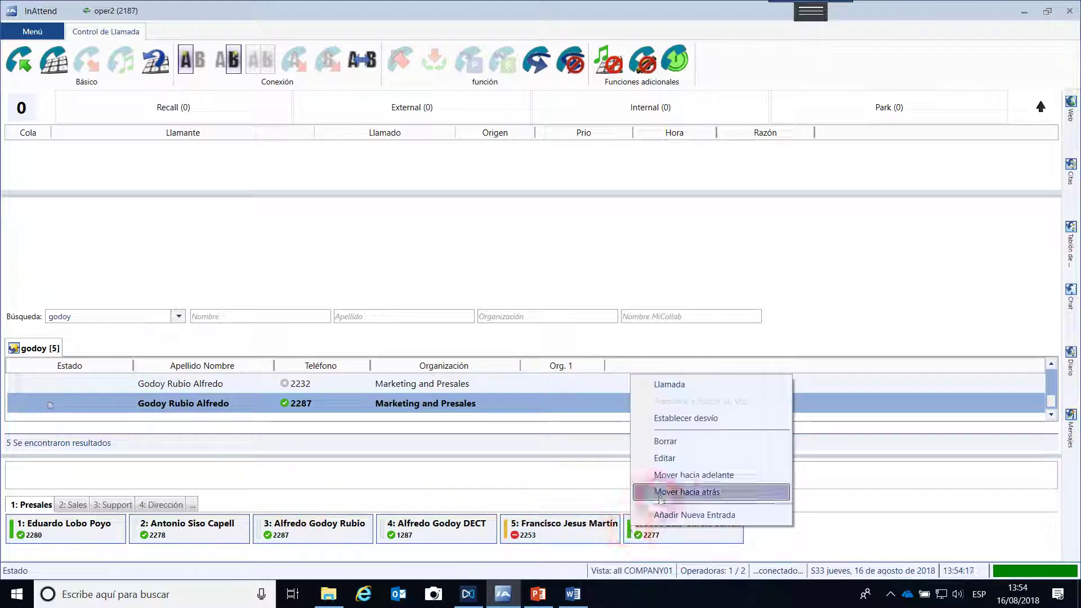
{"action": "left_click", "coordinate": [676, 442]}
{"action": "left_click", "coordinate": [141, 319]}
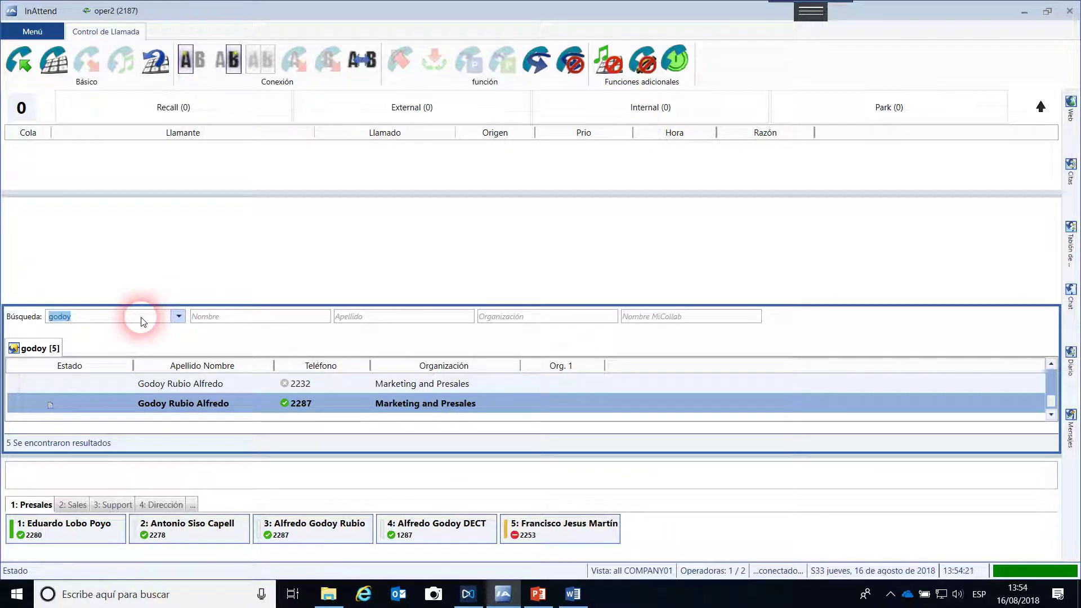
{"action": "type", "text": "Garcia"}
{"action": "key", "text": "Return"}
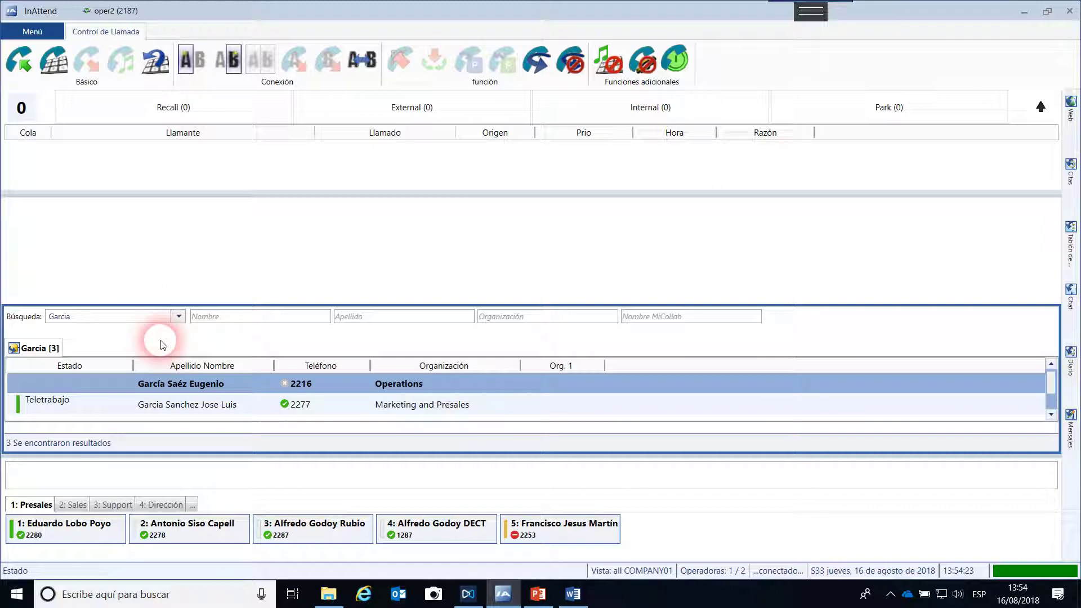
{"action": "left_click_drag", "start_coordinate": [133, 403], "coordinate": [648, 531]}
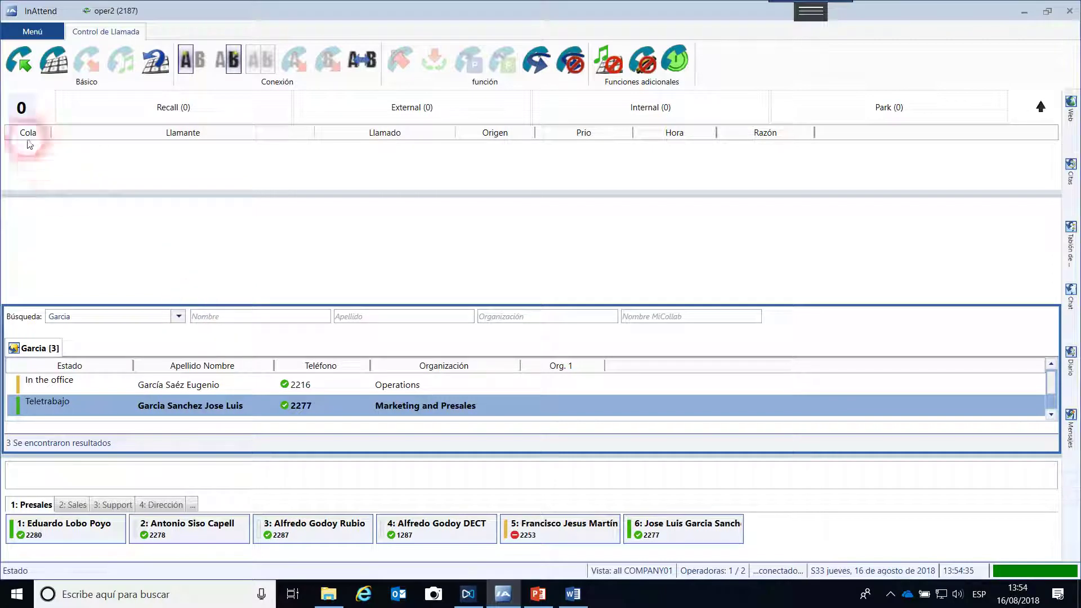
{"action": "left_click", "coordinate": [43, 37]}
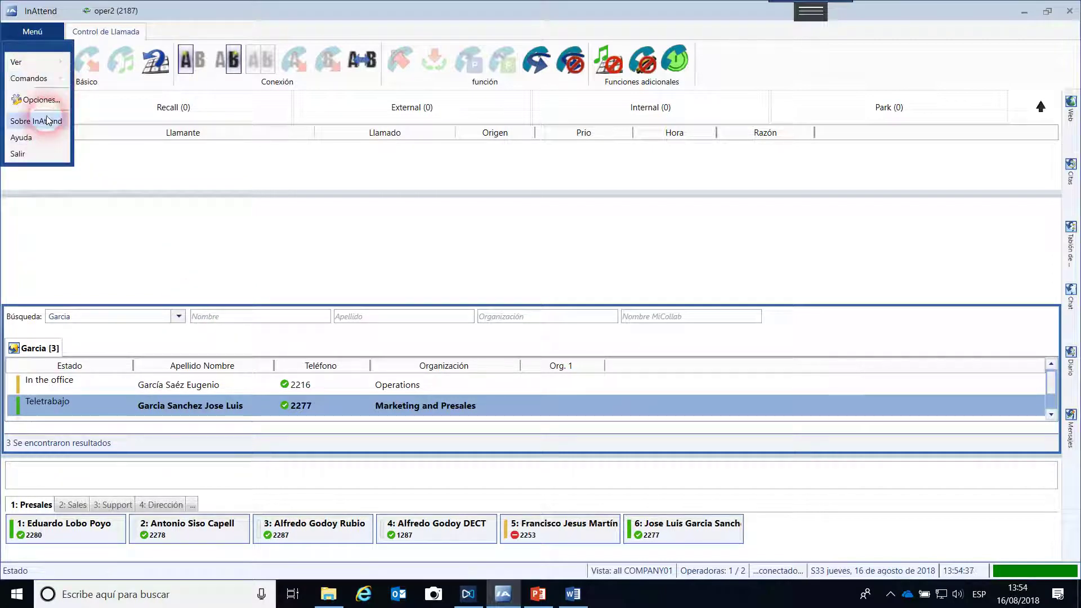
{"action": "left_click", "coordinate": [37, 81]}
{"action": "left_click", "coordinate": [102, 129]}
{"action": "left_click", "coordinate": [46, 107]}
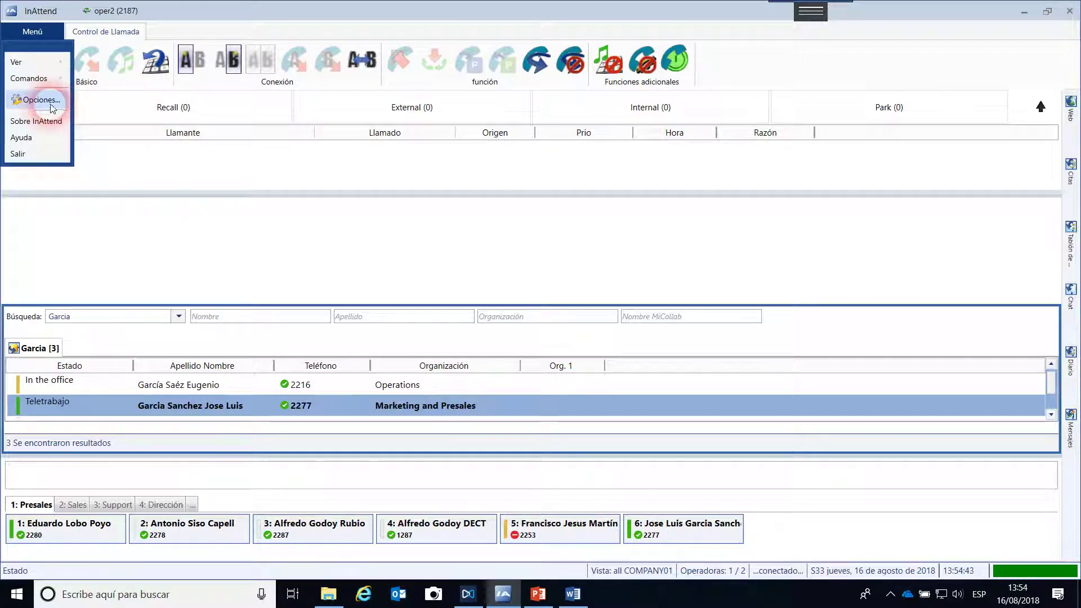
{"action": "left_click", "coordinate": [746, 54]}
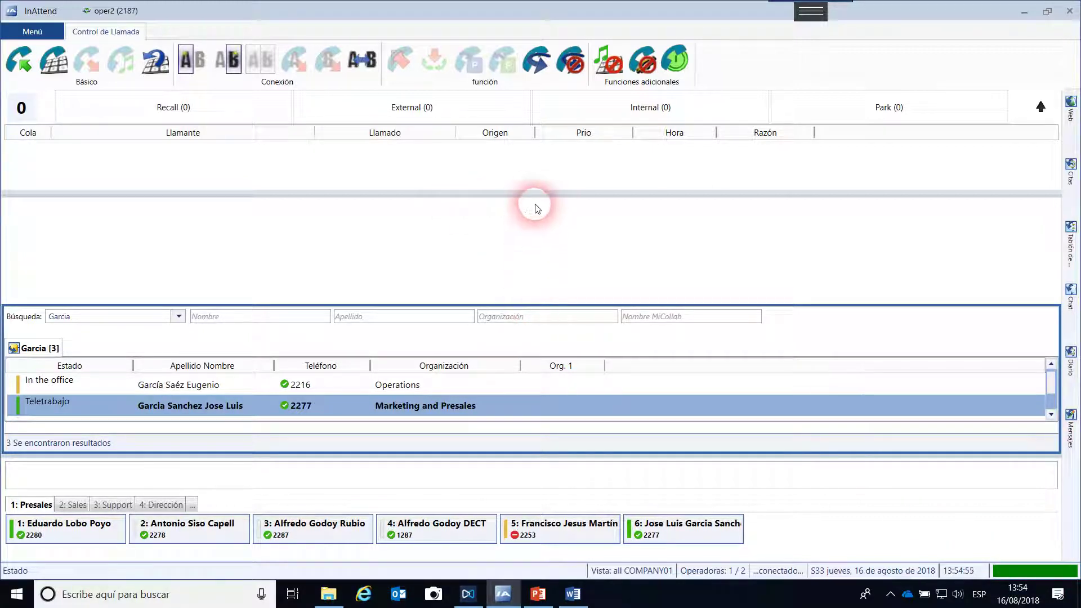
Step: Adjust the divider below the call queue and enlarge the call control toolbar buttons slightly
{"action": "mouse_move", "coordinate": [541, 194]}
{"action": "left_mouse_down"}
{"action": "mouse_move", "coordinate": [546, 230]}
{"action": "mouse_move", "coordinate": [543, 188]}
{"action": "mouse_move", "coordinate": [545, 201]}
{"action": "left_mouse_up"}
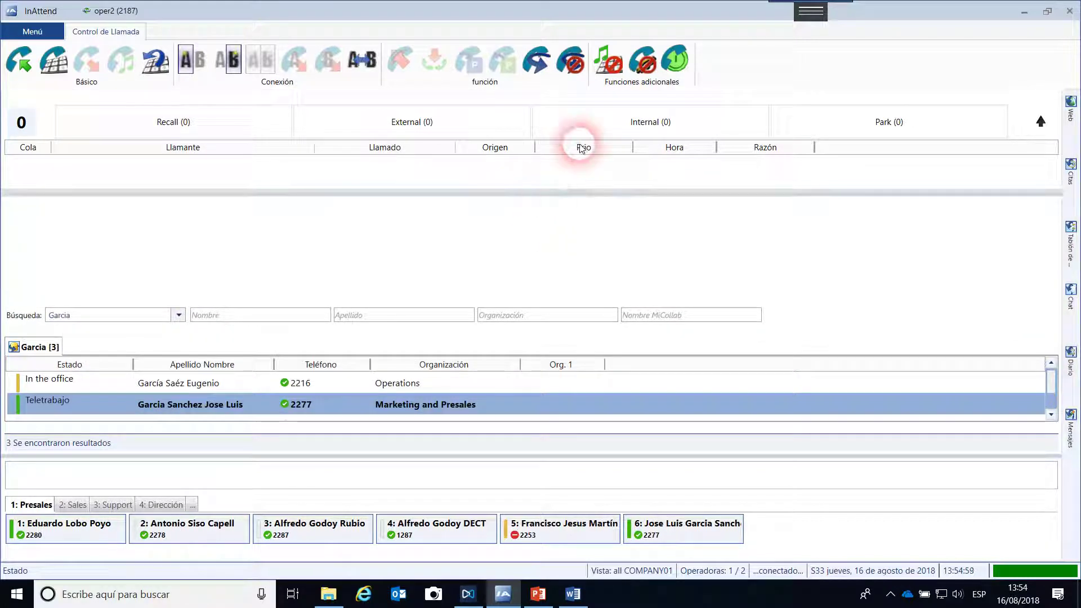
{"action": "right_click", "coordinate": [570, 68]}
{"action": "left_click", "coordinate": [617, 127]}
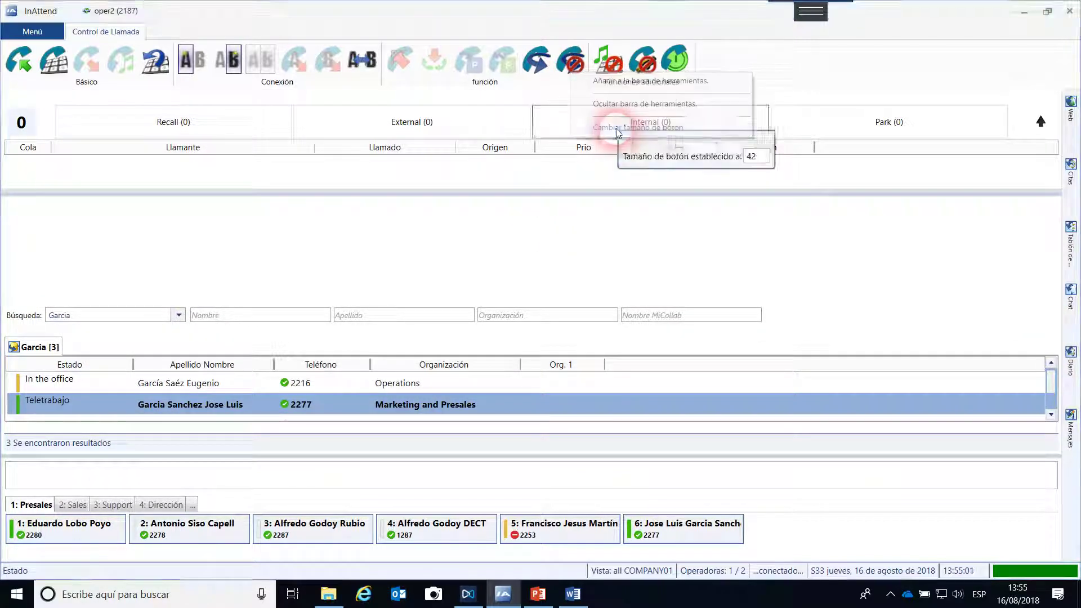
{"action": "mouse_move", "coordinate": [684, 148]}
{"action": "left_mouse_down"}
{"action": "mouse_move", "coordinate": [696, 148]}
{"action": "mouse_move", "coordinate": [686, 146]}
{"action": "left_mouse_up"}
{"action": "left_click", "coordinate": [511, 213]}
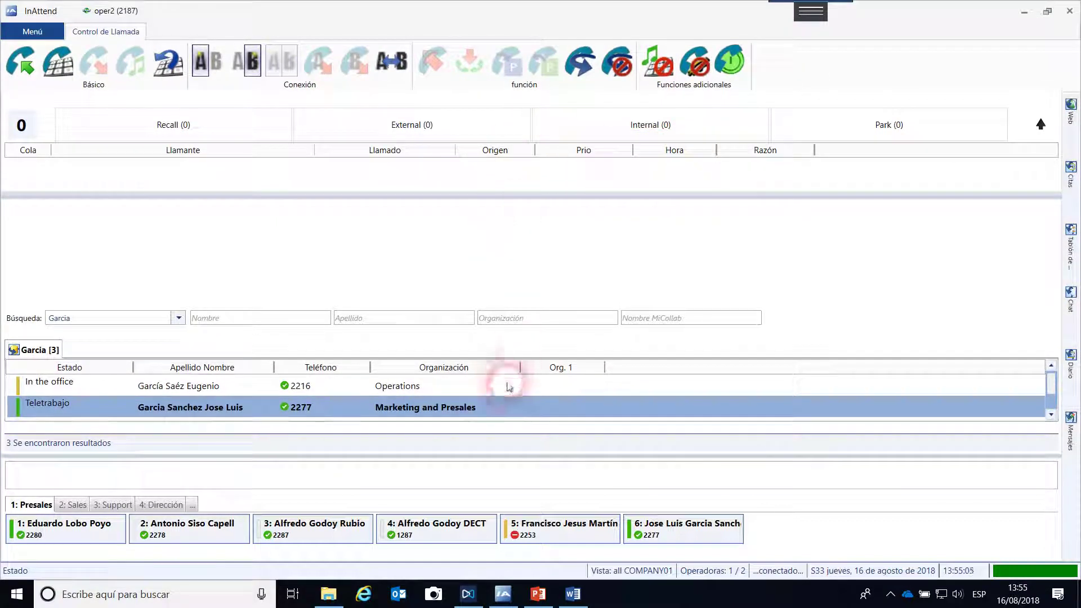
Step: Set the search panel's text size to 14 and extend its results area slightly downward
{"action": "right_click", "coordinate": [503, 404]}
{"action": "left_click", "coordinate": [551, 389]}
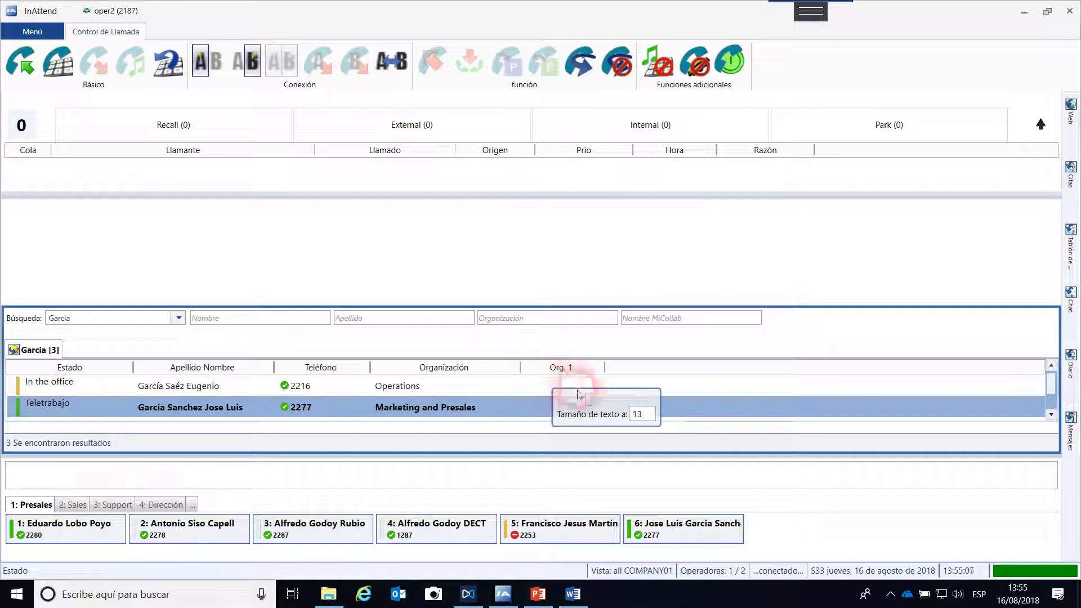
{"action": "left_click_drag", "start_coordinate": [591, 398], "coordinate": [596, 399]}
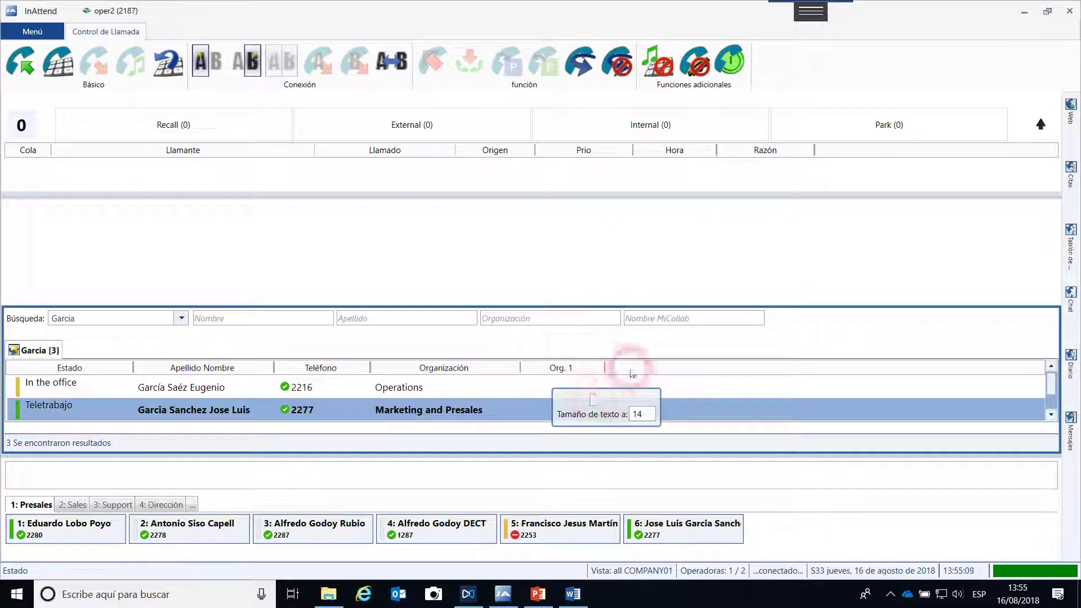
{"action": "left_click", "coordinate": [657, 297]}
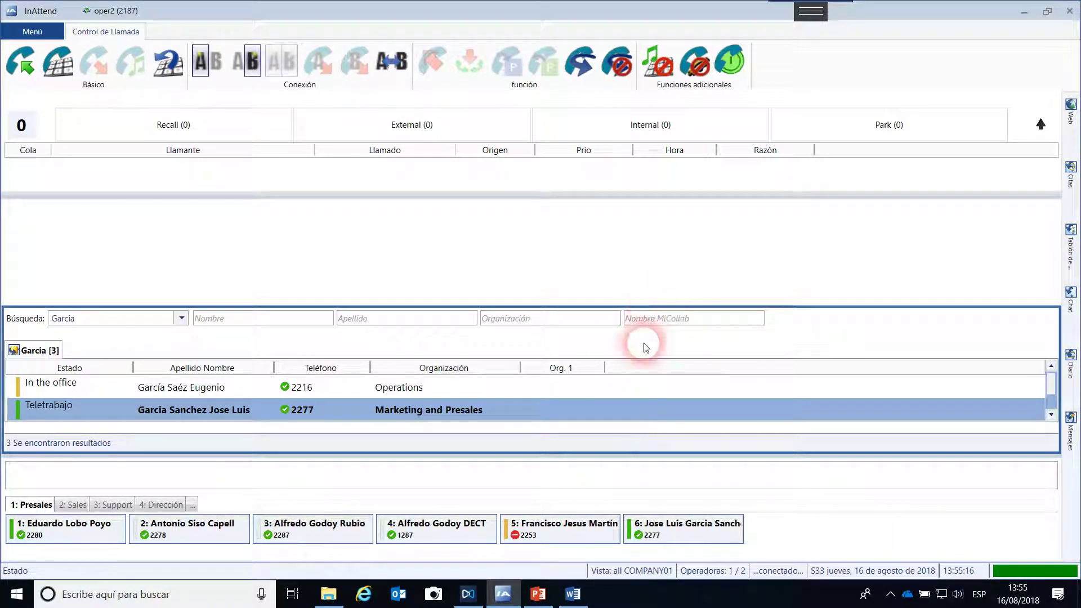
{"action": "mouse_move", "coordinate": [624, 461]}
{"action": "left_mouse_down"}
{"action": "mouse_move", "coordinate": [625, 437]}
{"action": "mouse_move", "coordinate": [628, 466]}
{"action": "left_mouse_up"}
{"action": "left_click", "coordinate": [700, 490]}
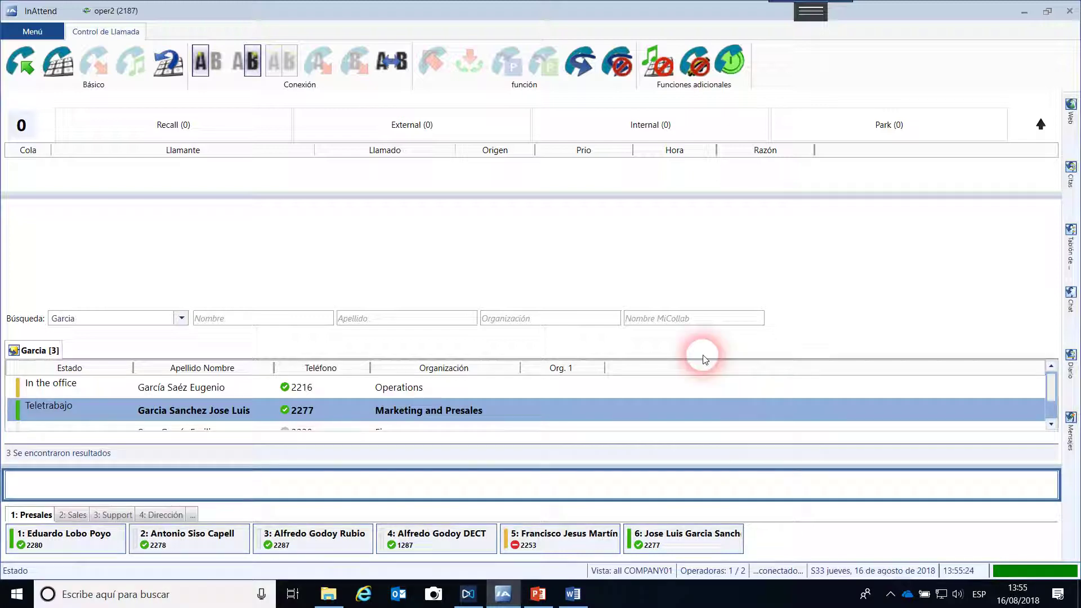